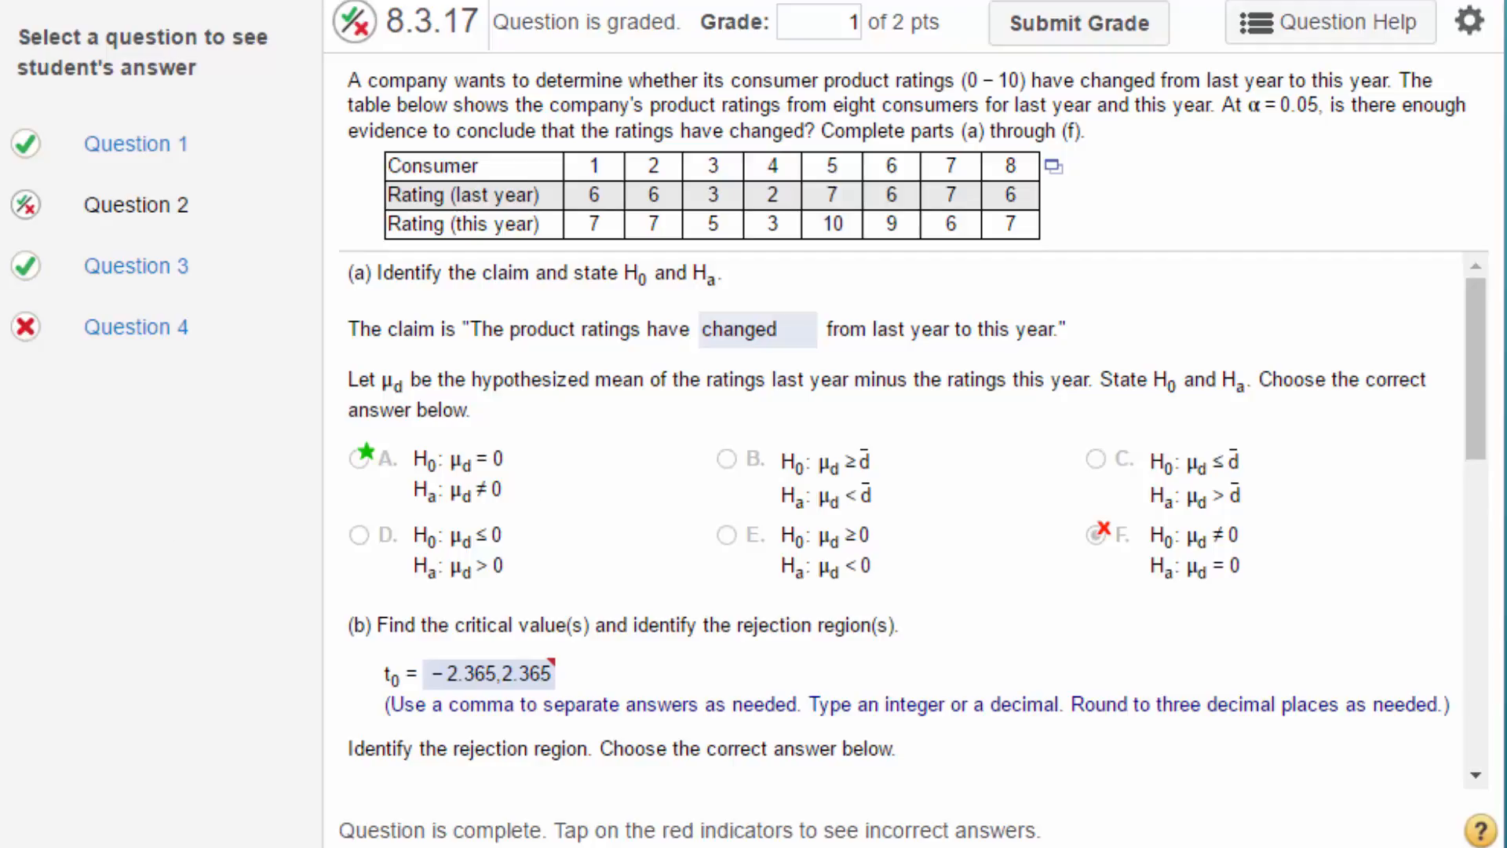
- Open the consumer ratings table in StatCrunch and place its window beside the question
click(1056, 169)
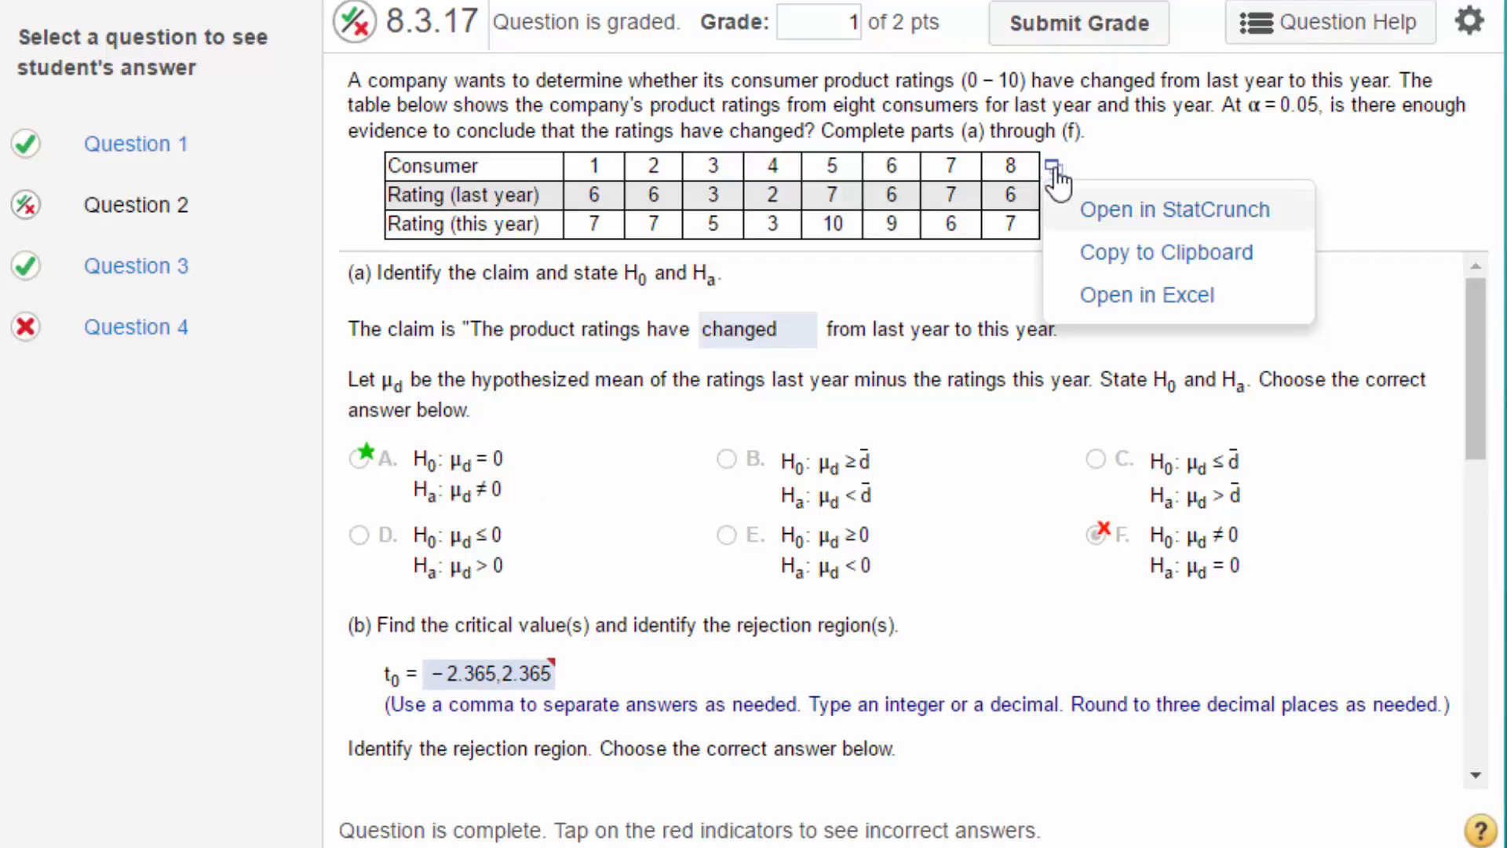
click(1142, 209)
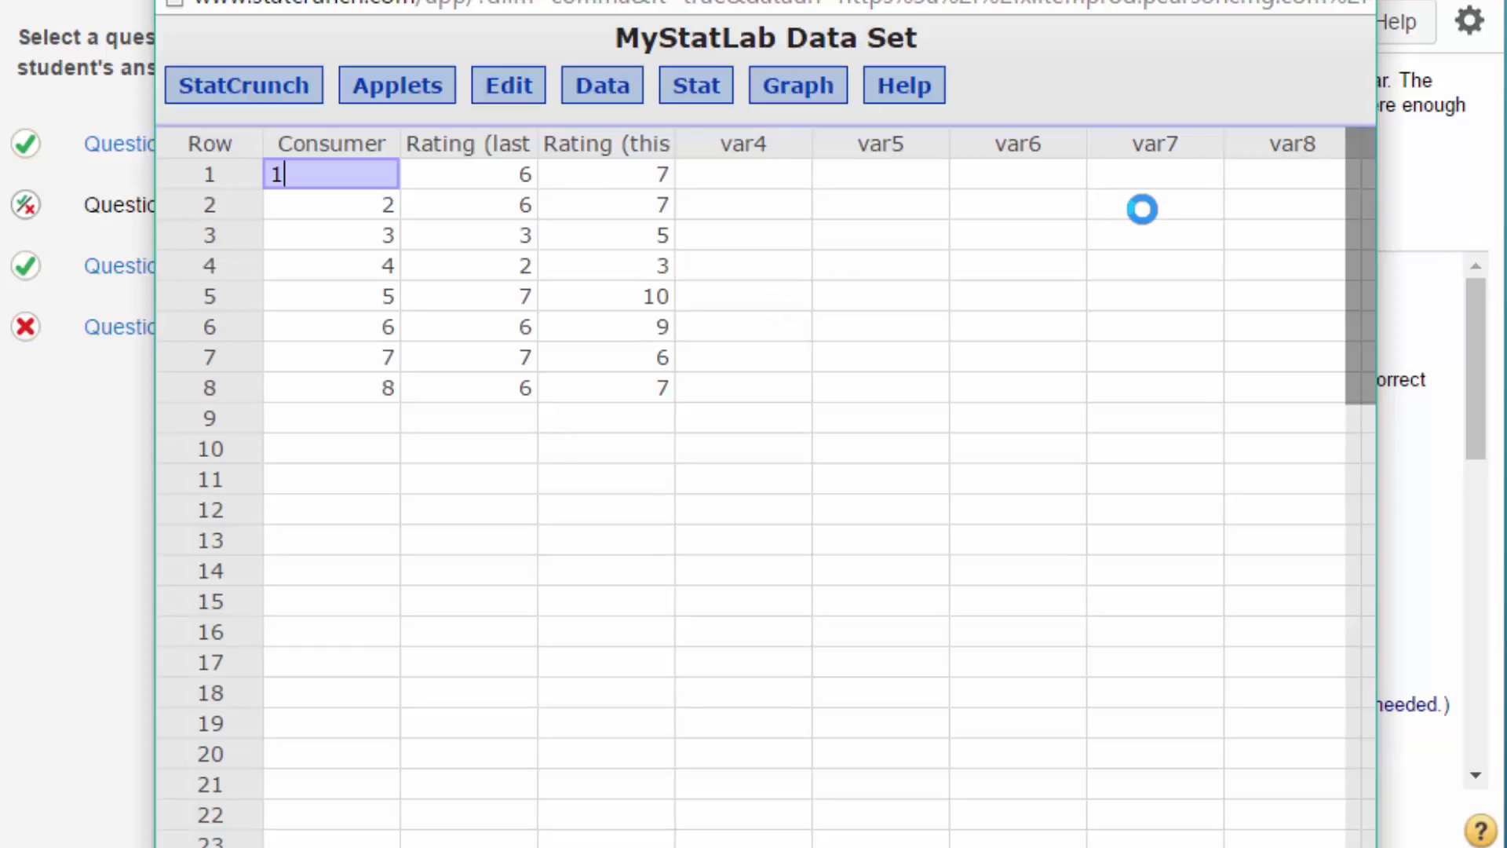
drag(741, 0, 1362, 0)
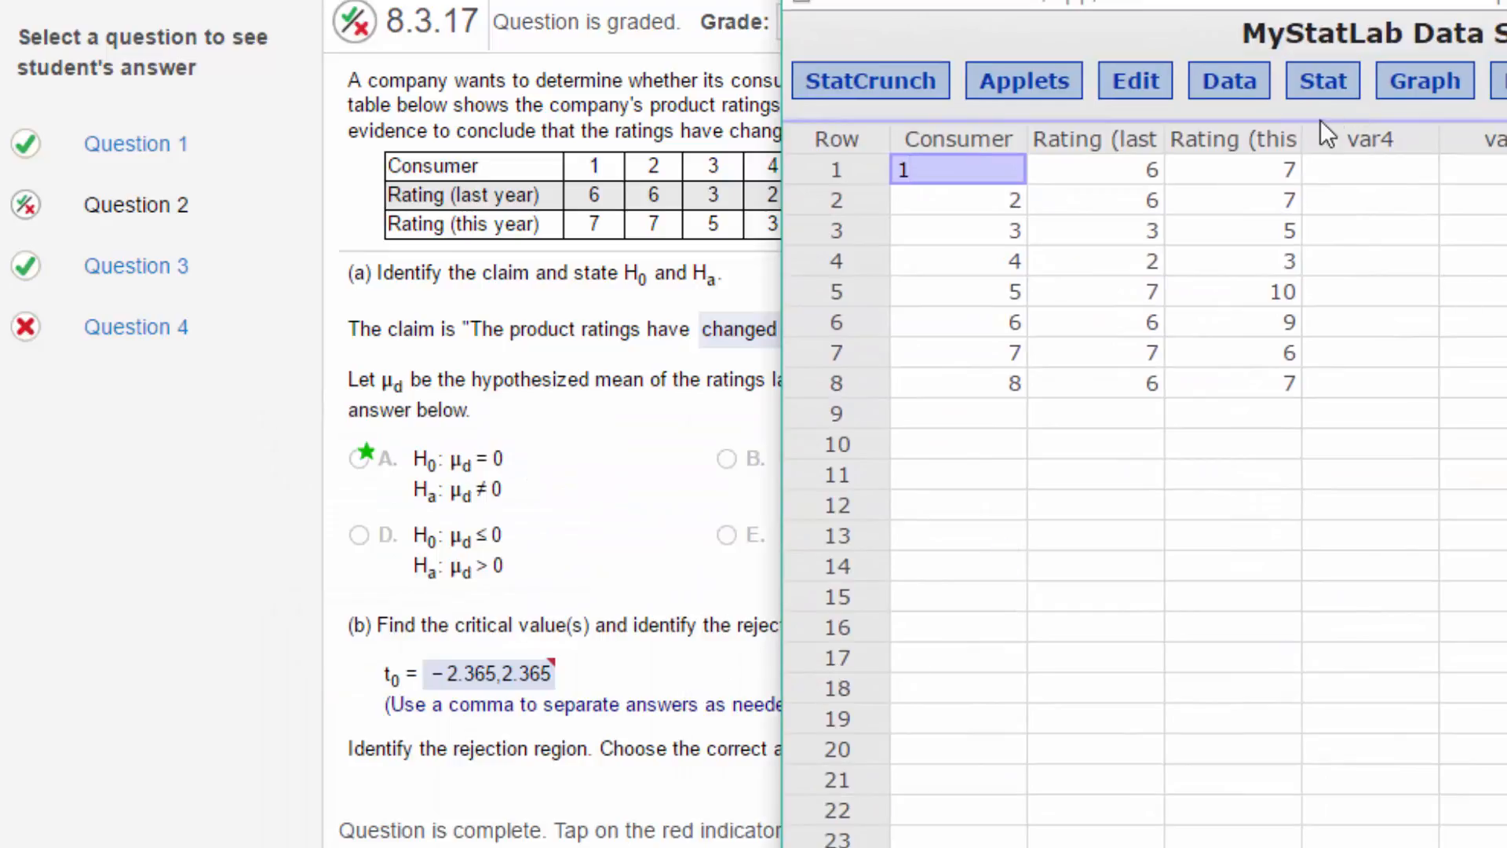
- Open the T distribution calculator and arrange it so the question stays readable alongside
click(1322, 81)
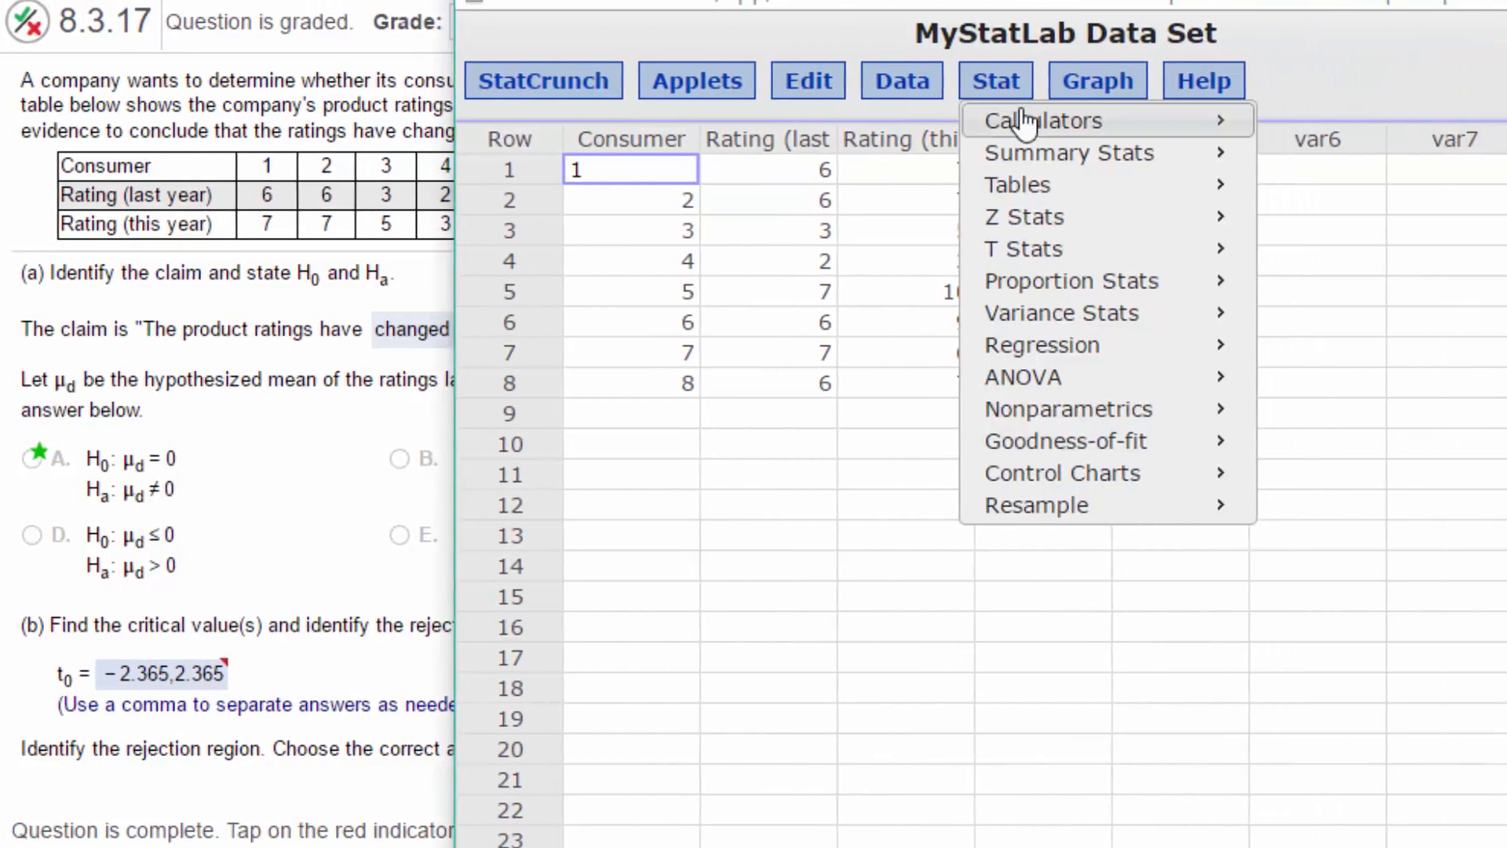
mouse_move(1024, 123)
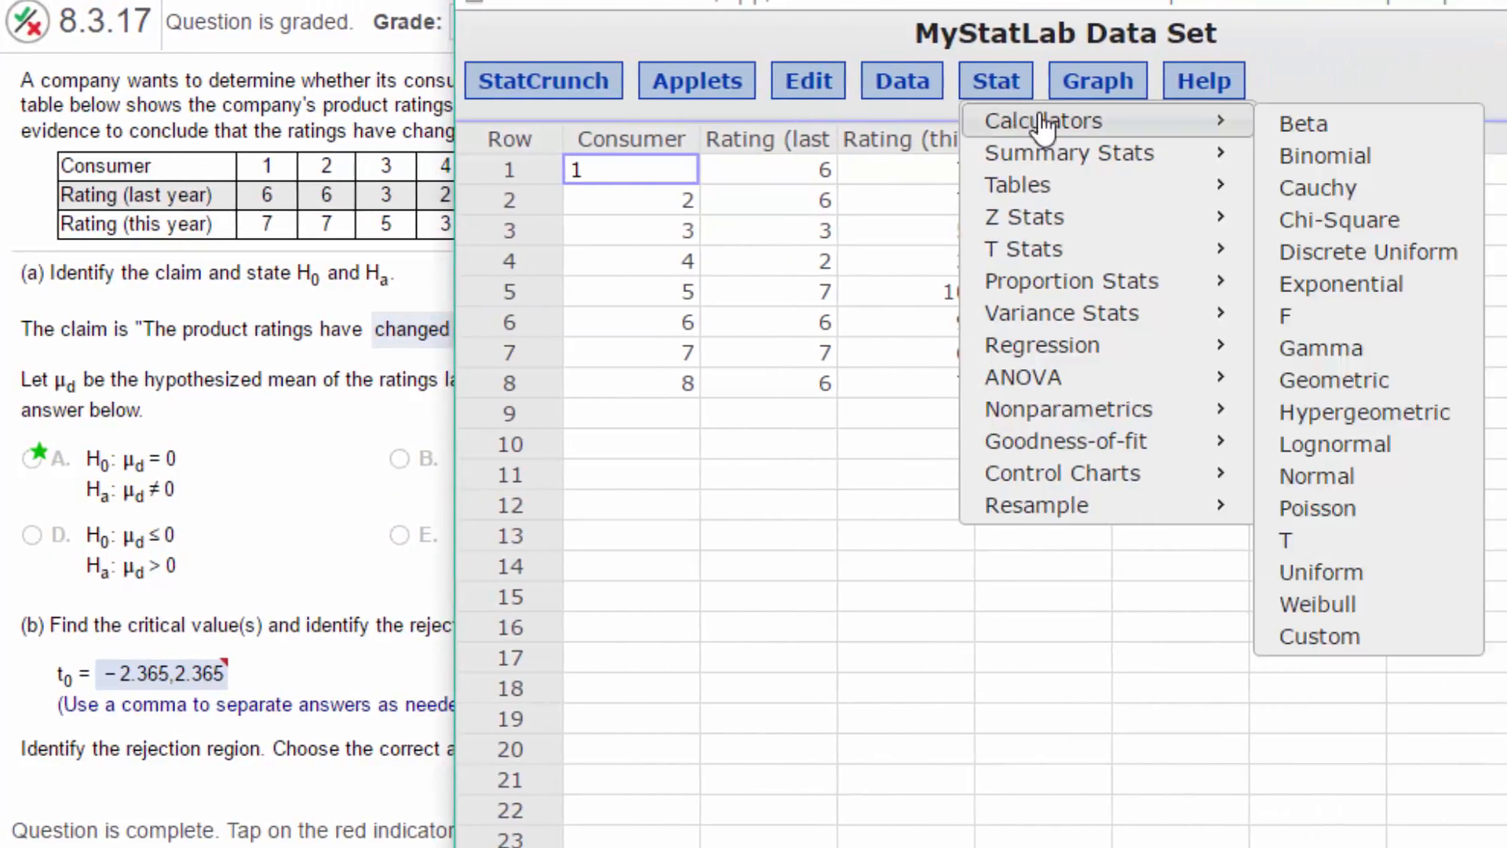
click(1369, 544)
drag(1171, 242, 907, 14)
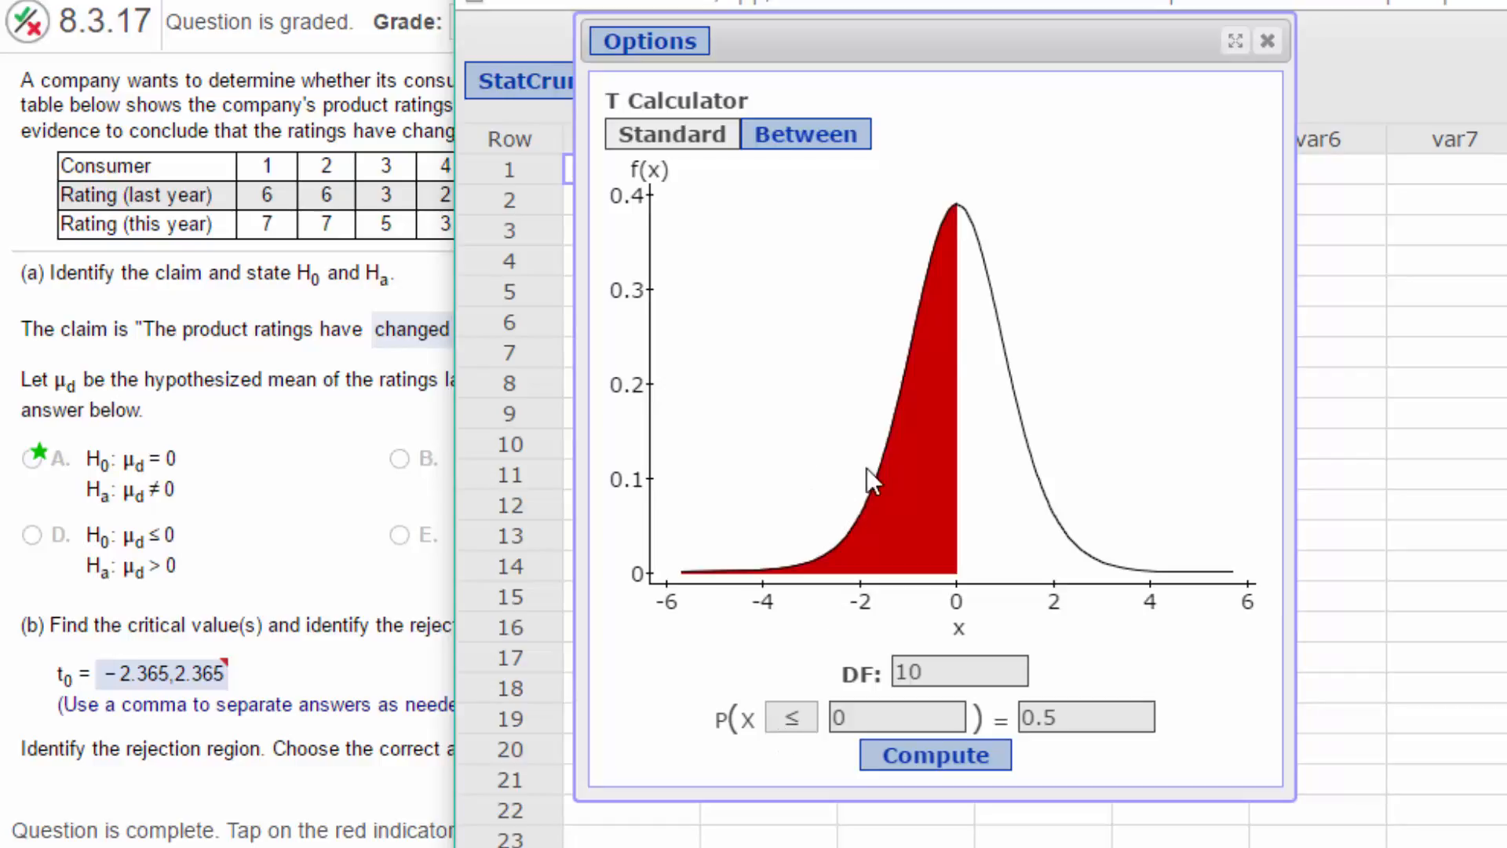
drag(905, 0, 987, 0)
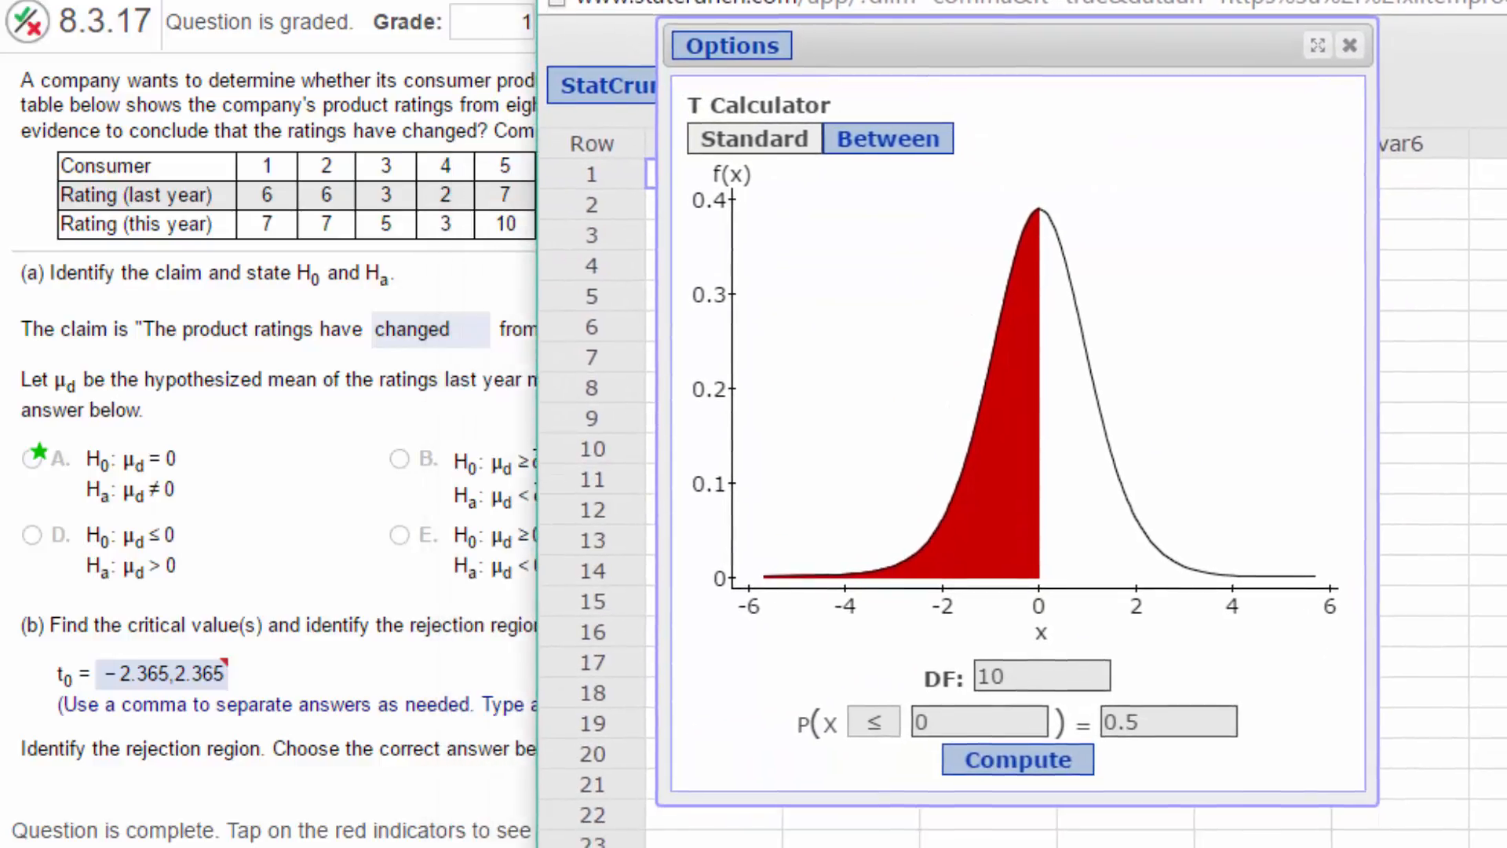
- Compute the critical t value for 7 degrees of freedom with a lower-tail probability of .025
drag(1049, 689, 938, 684)
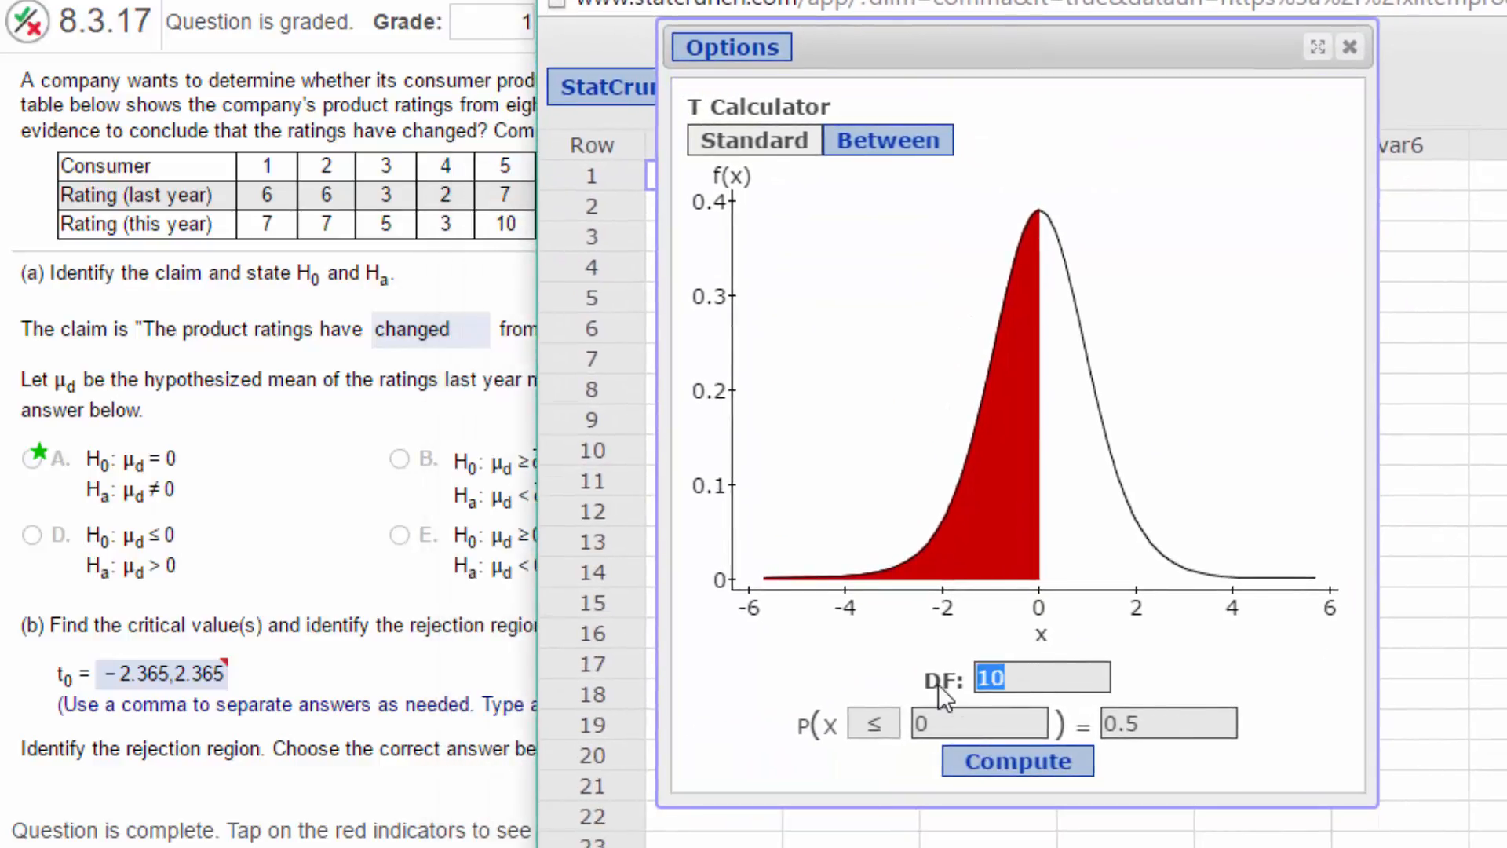
text(7)
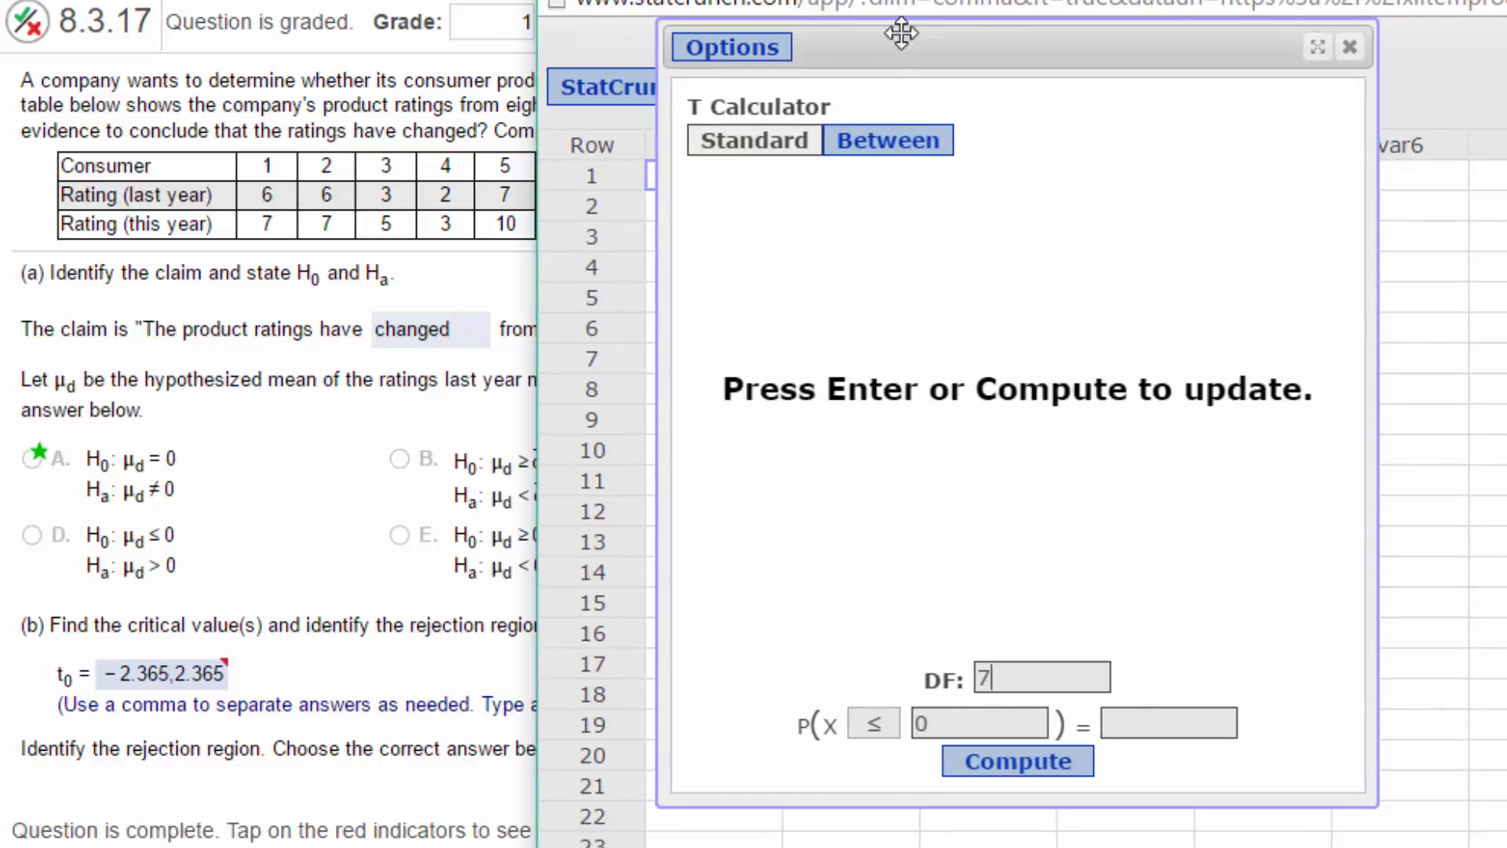
drag(935, 0, 947, 0)
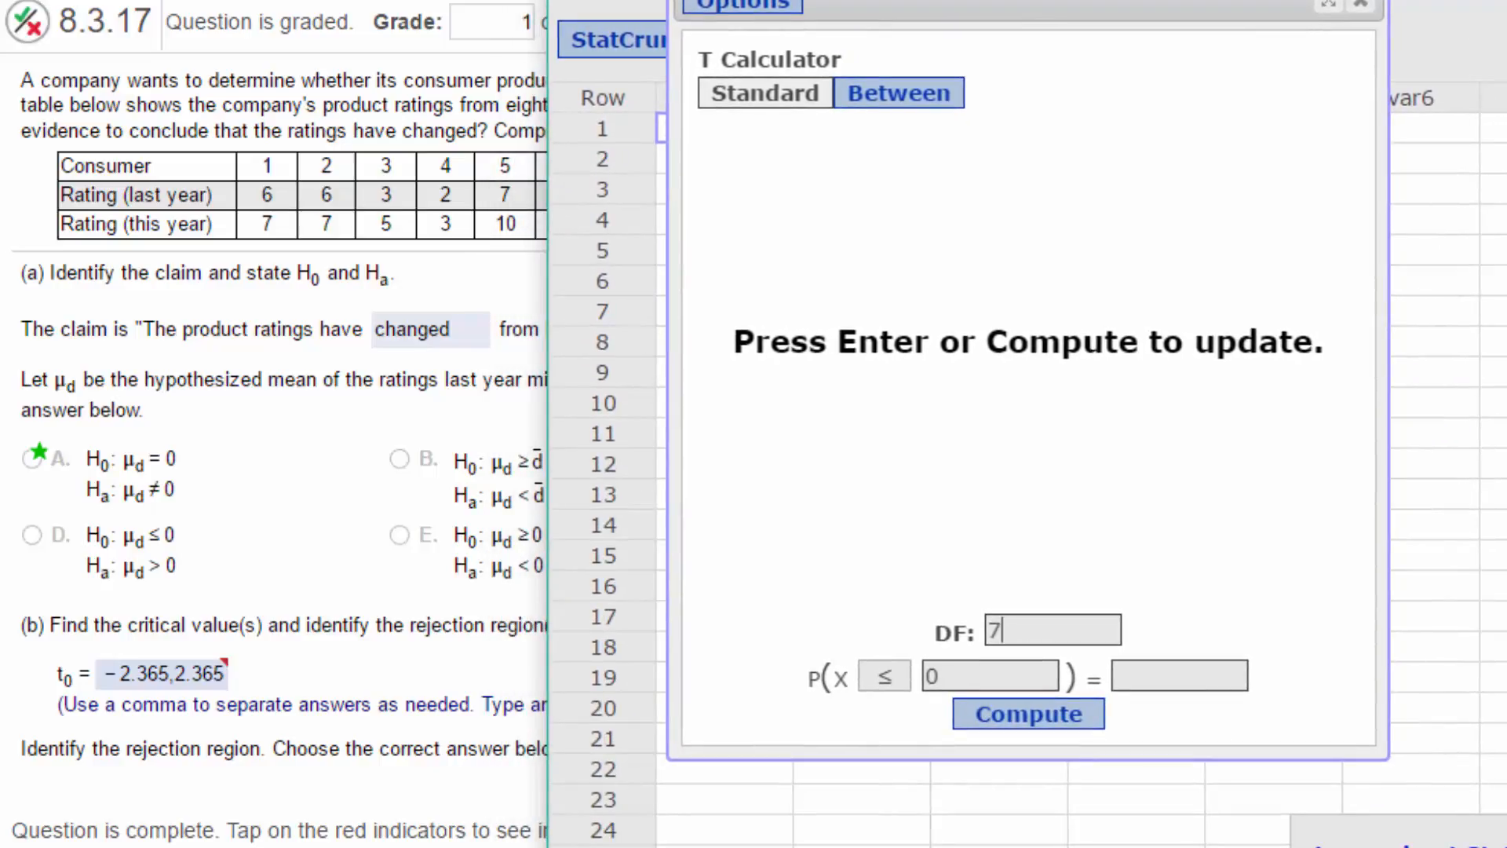
click(1170, 679)
text(.025)
click(1026, 715)
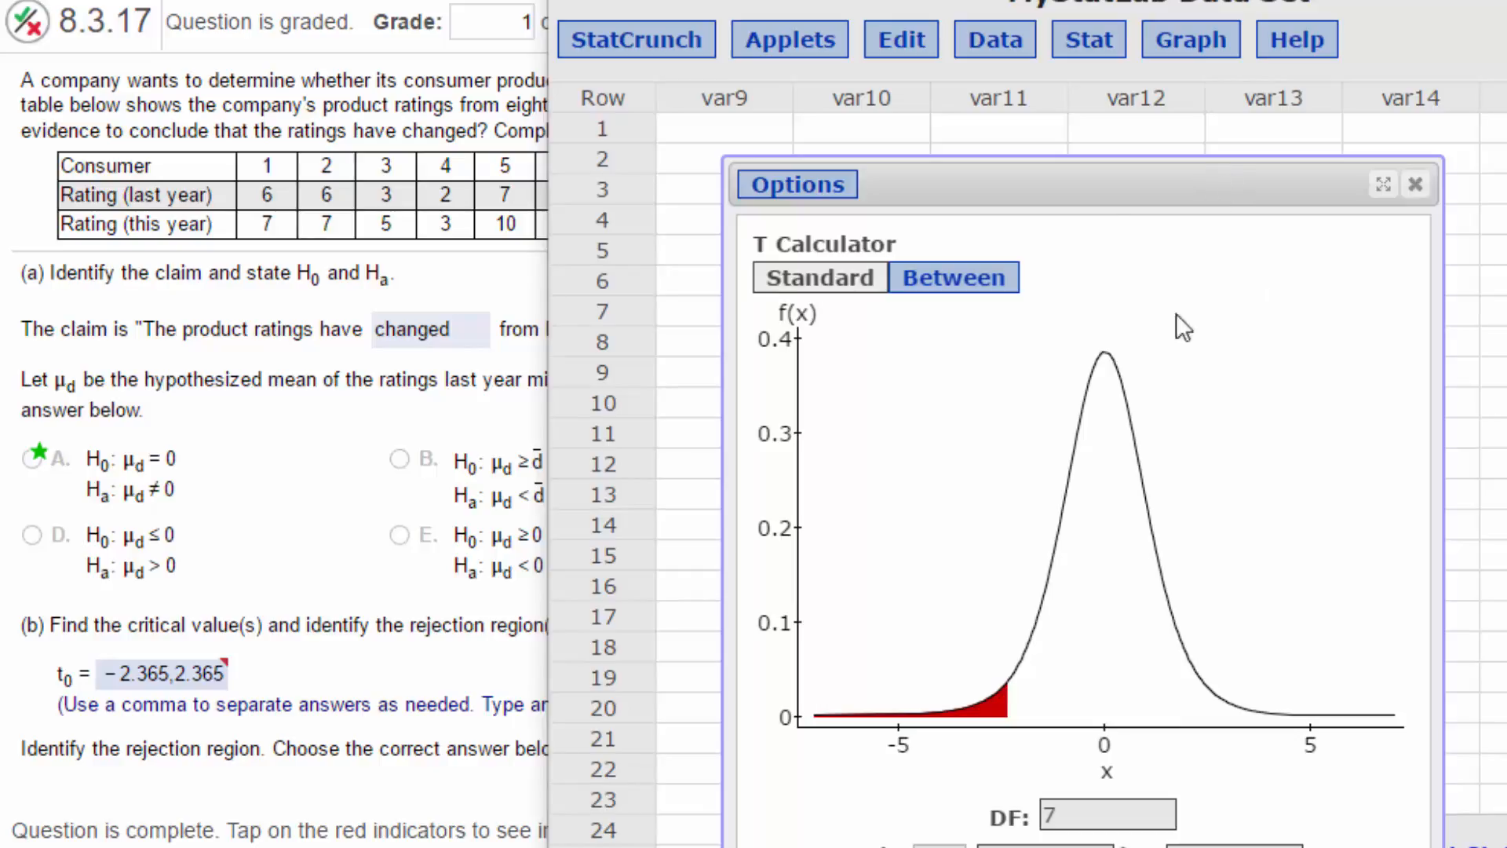
- Set up a paired T test with Rating (last year) as sample 1 and Rating (this year) as sample 2
click(1087, 43)
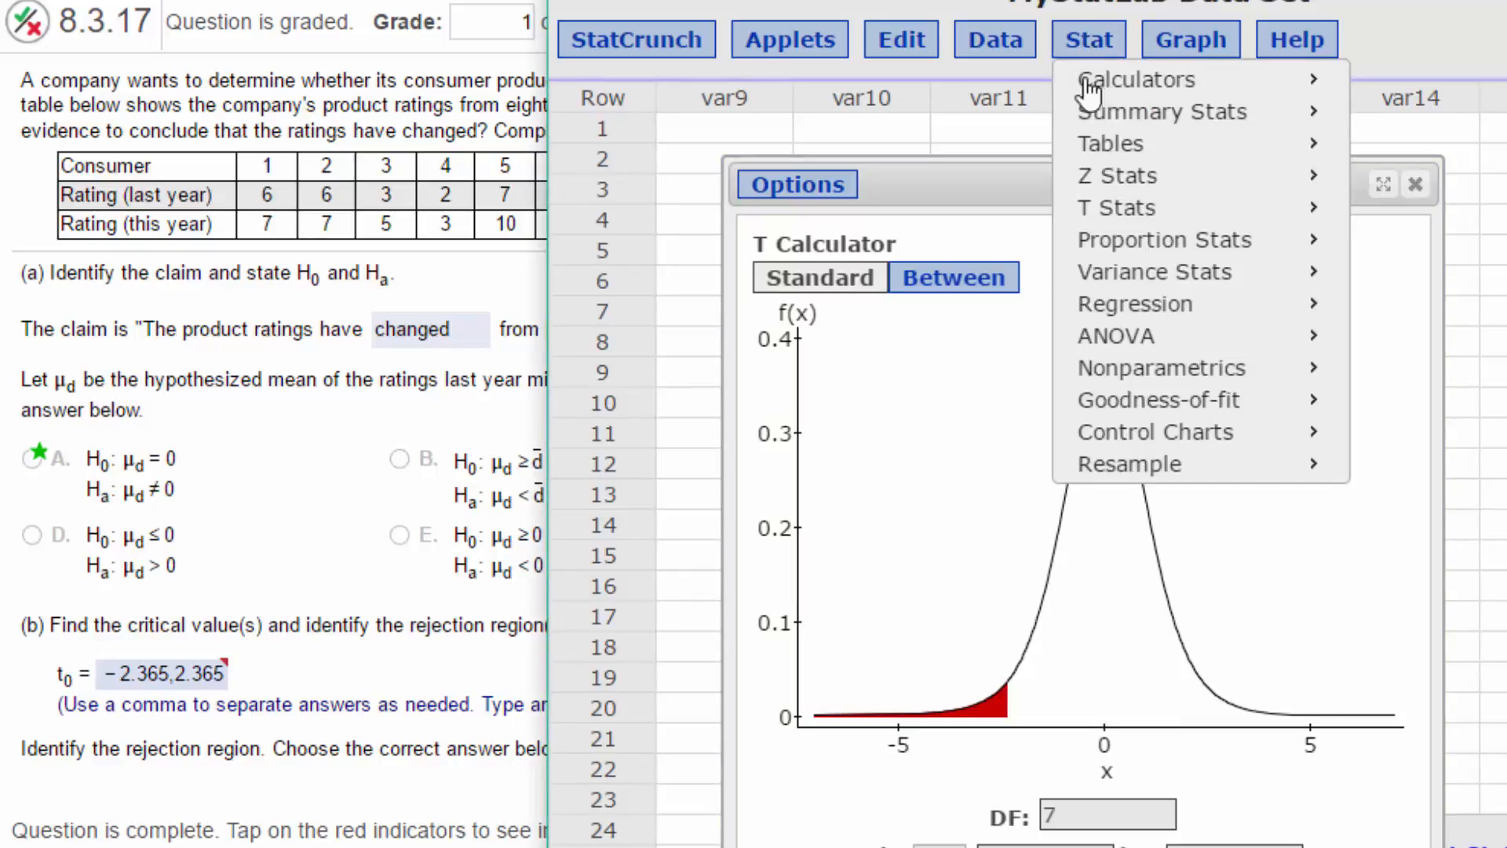
mouse_move(1095, 208)
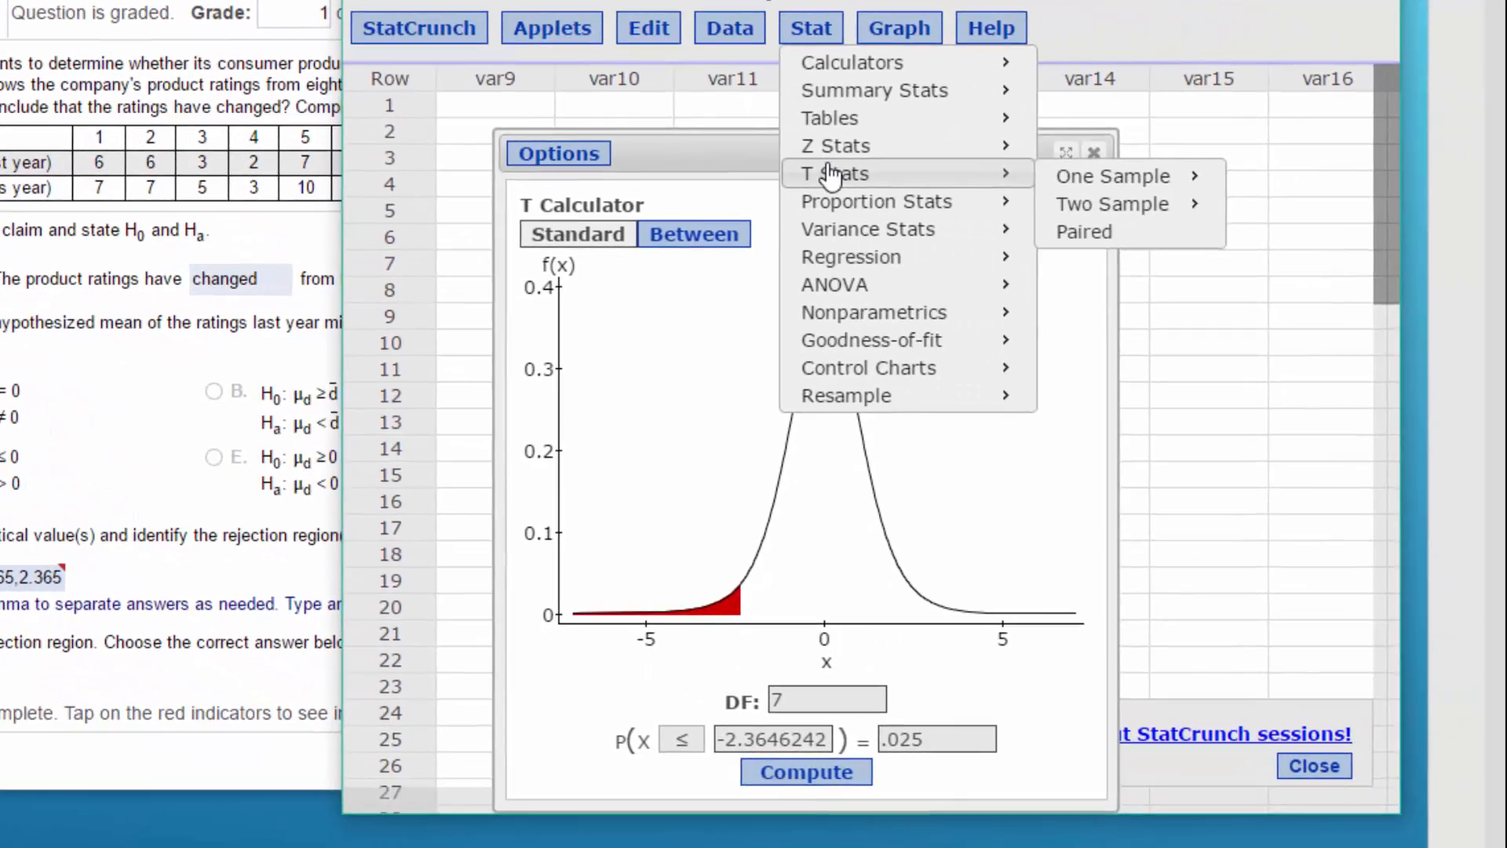
click(1133, 237)
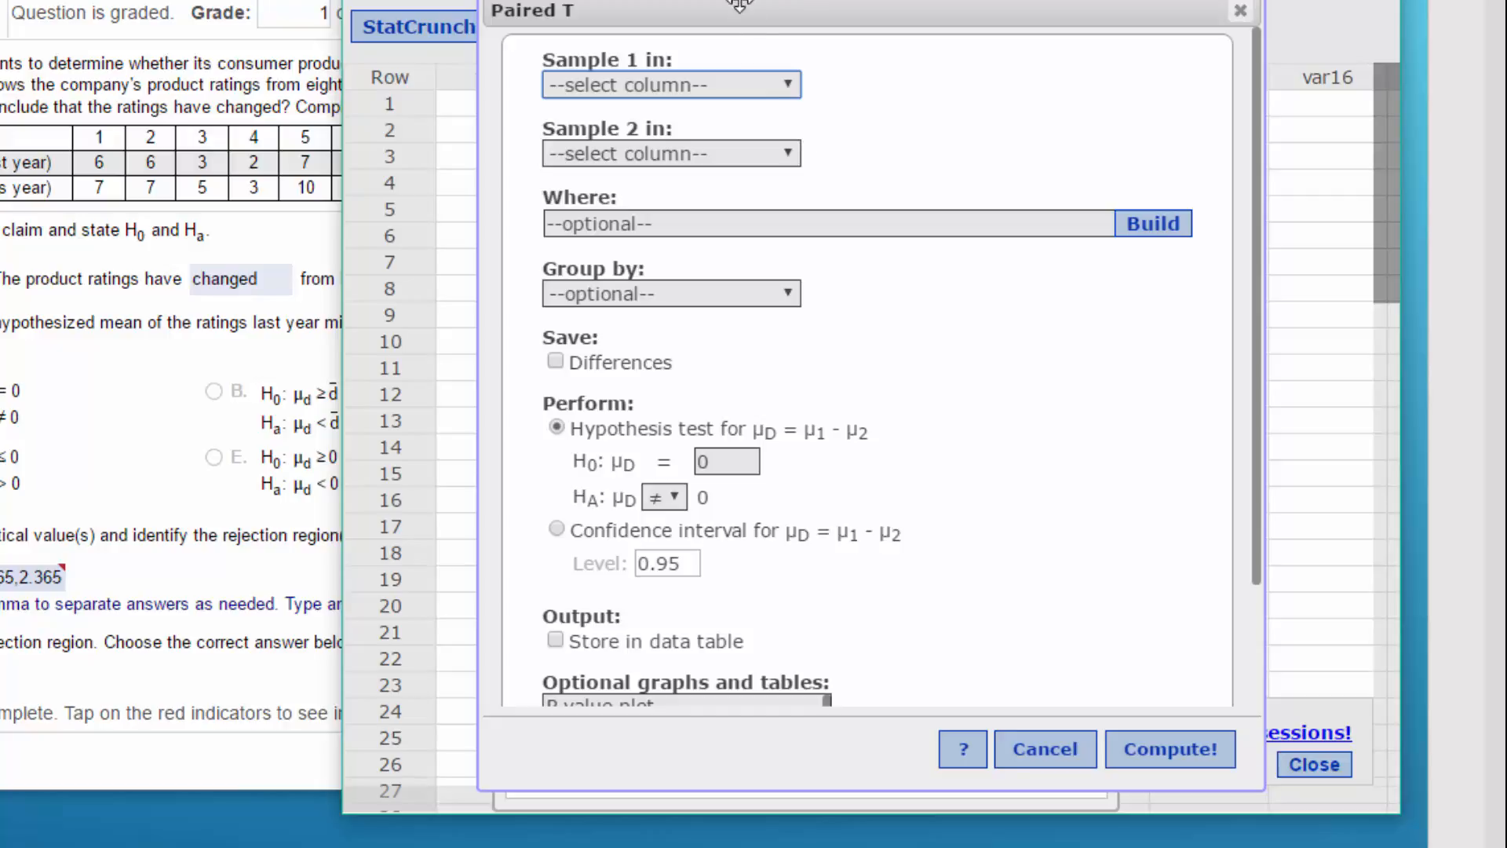
drag(735, 7, 622, 22)
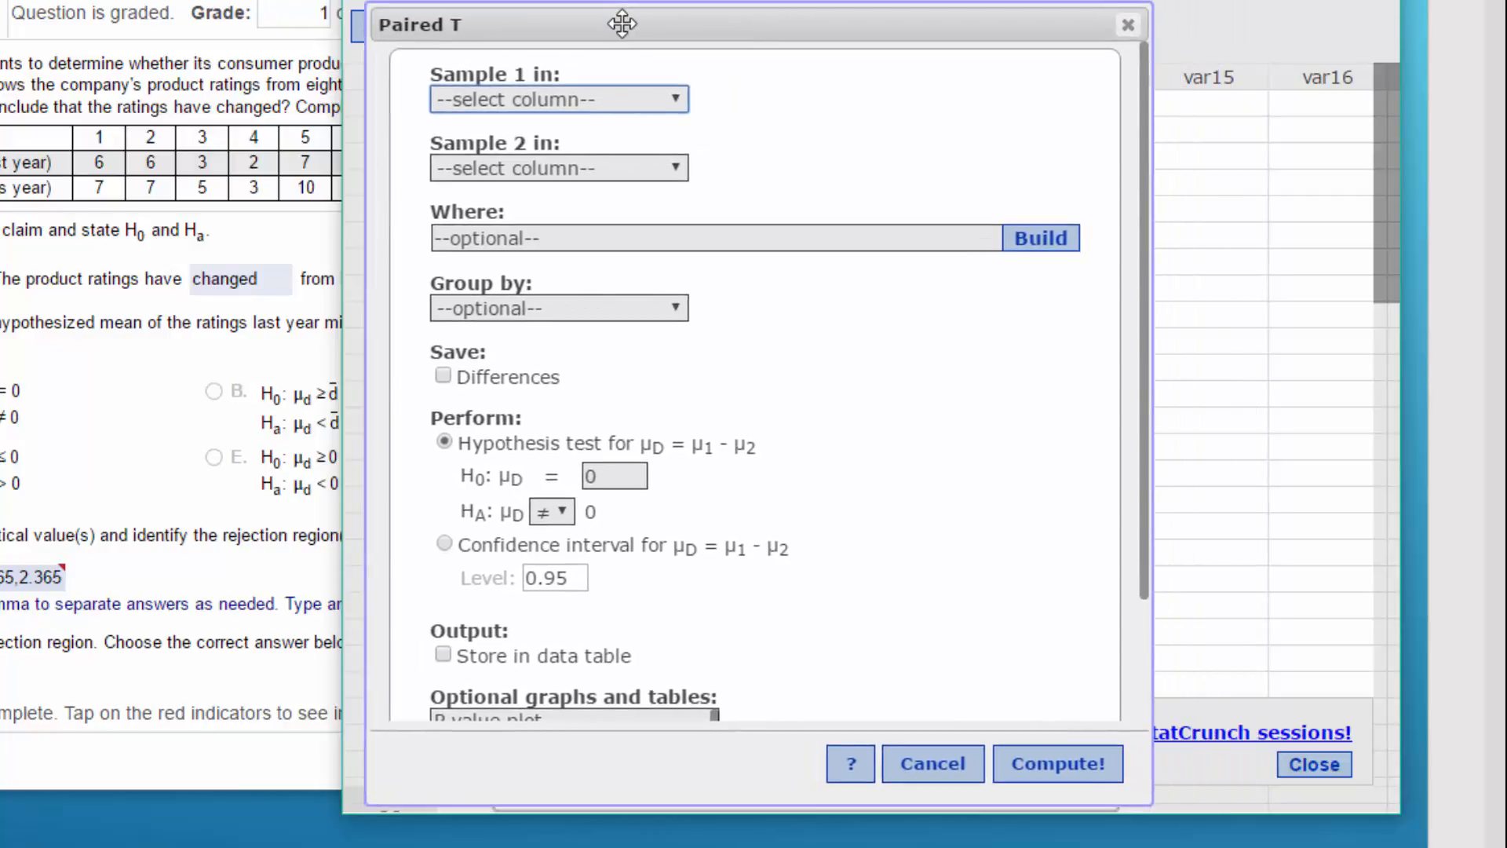
click(673, 101)
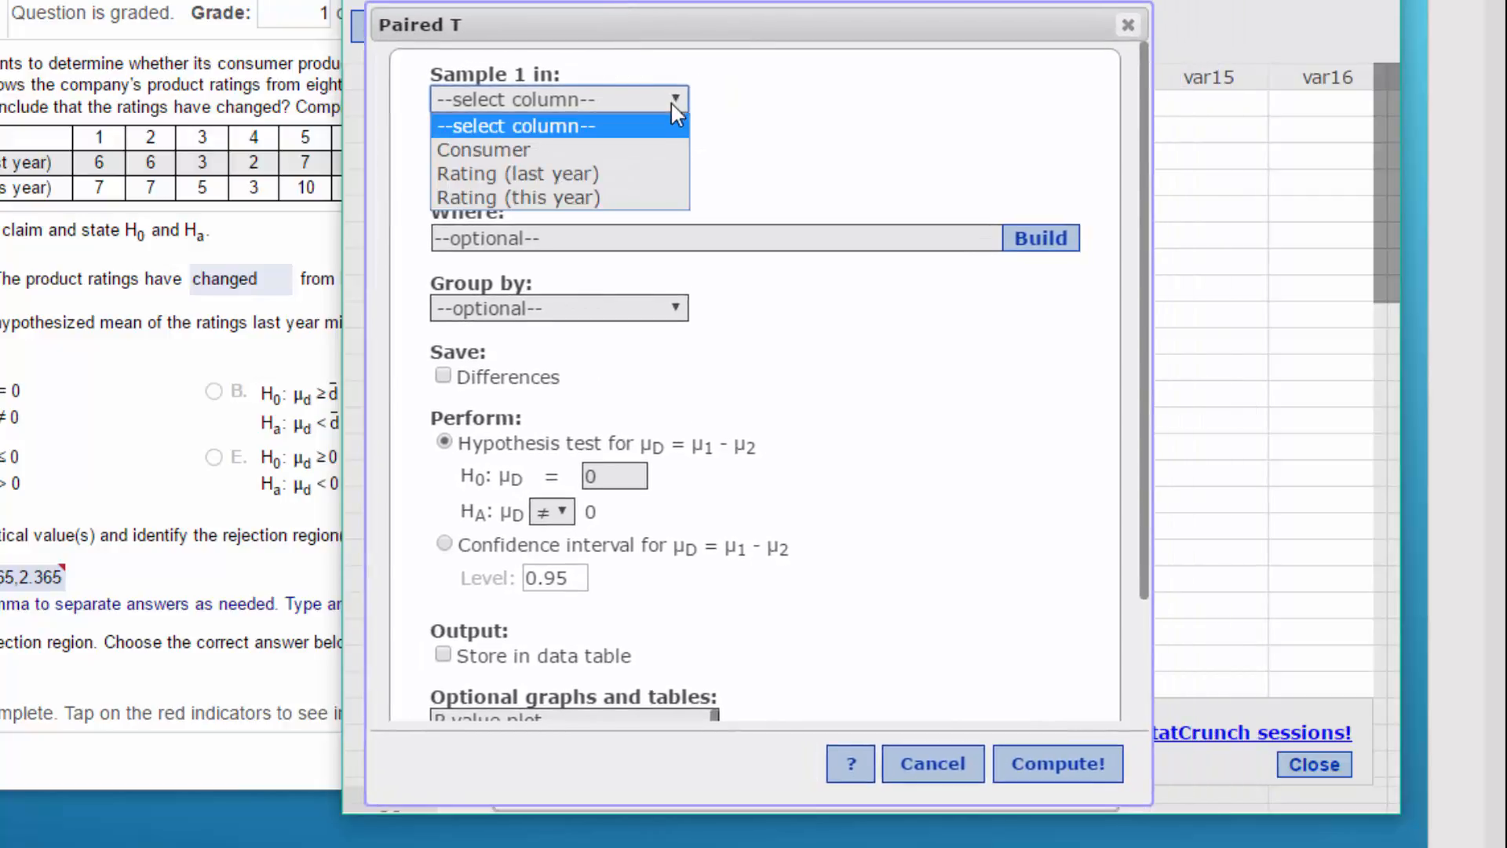
click(651, 173)
click(669, 170)
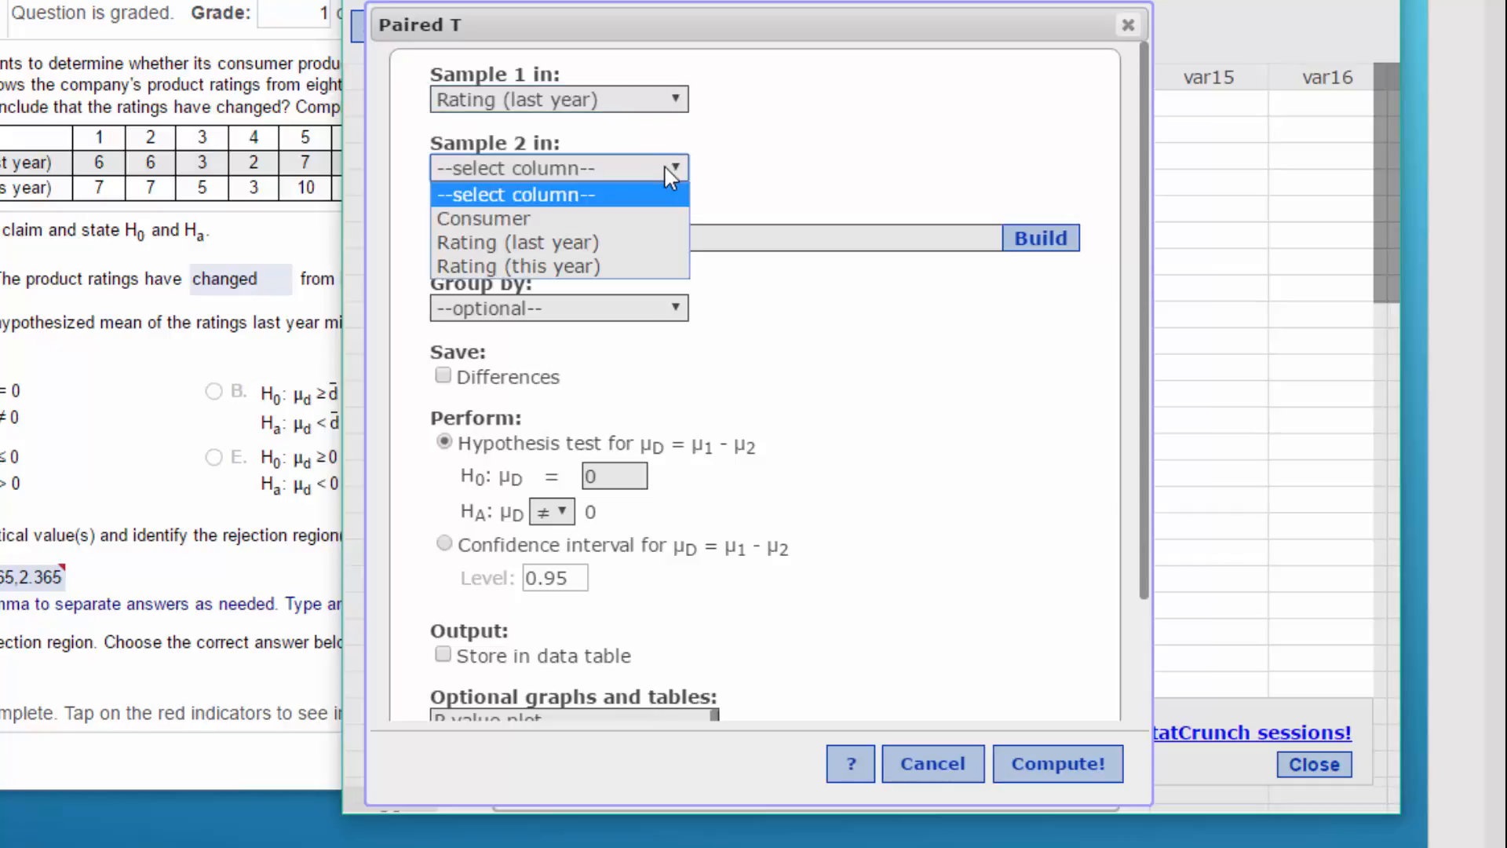
click(652, 273)
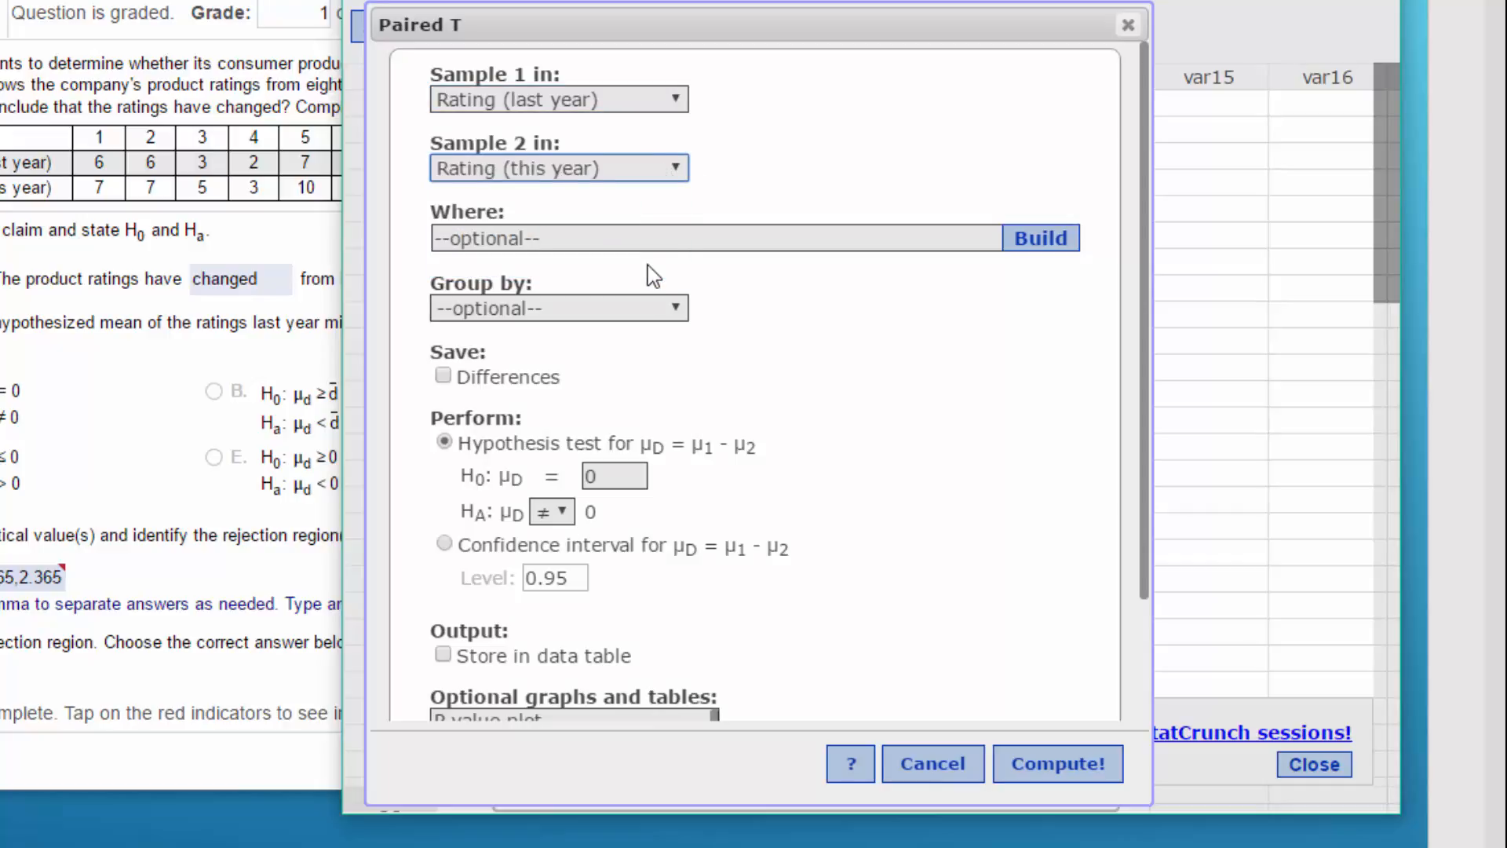
- Enable saving the differences, compute the paired T hypothesis test, and move its results clear of the T calculator
click(443, 376)
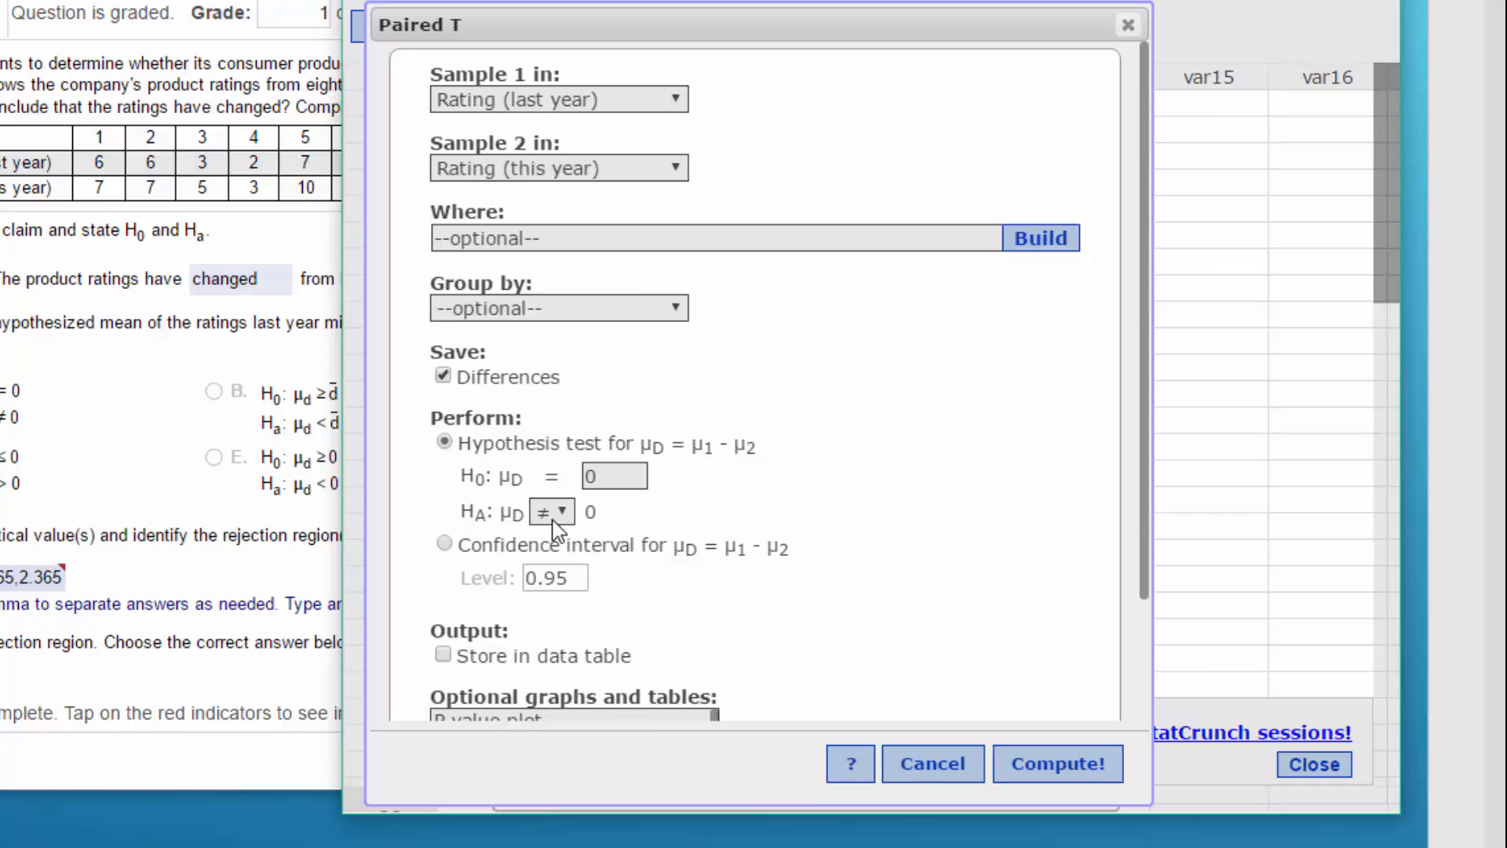
click(1080, 761)
drag(876, 185, 770, 30)
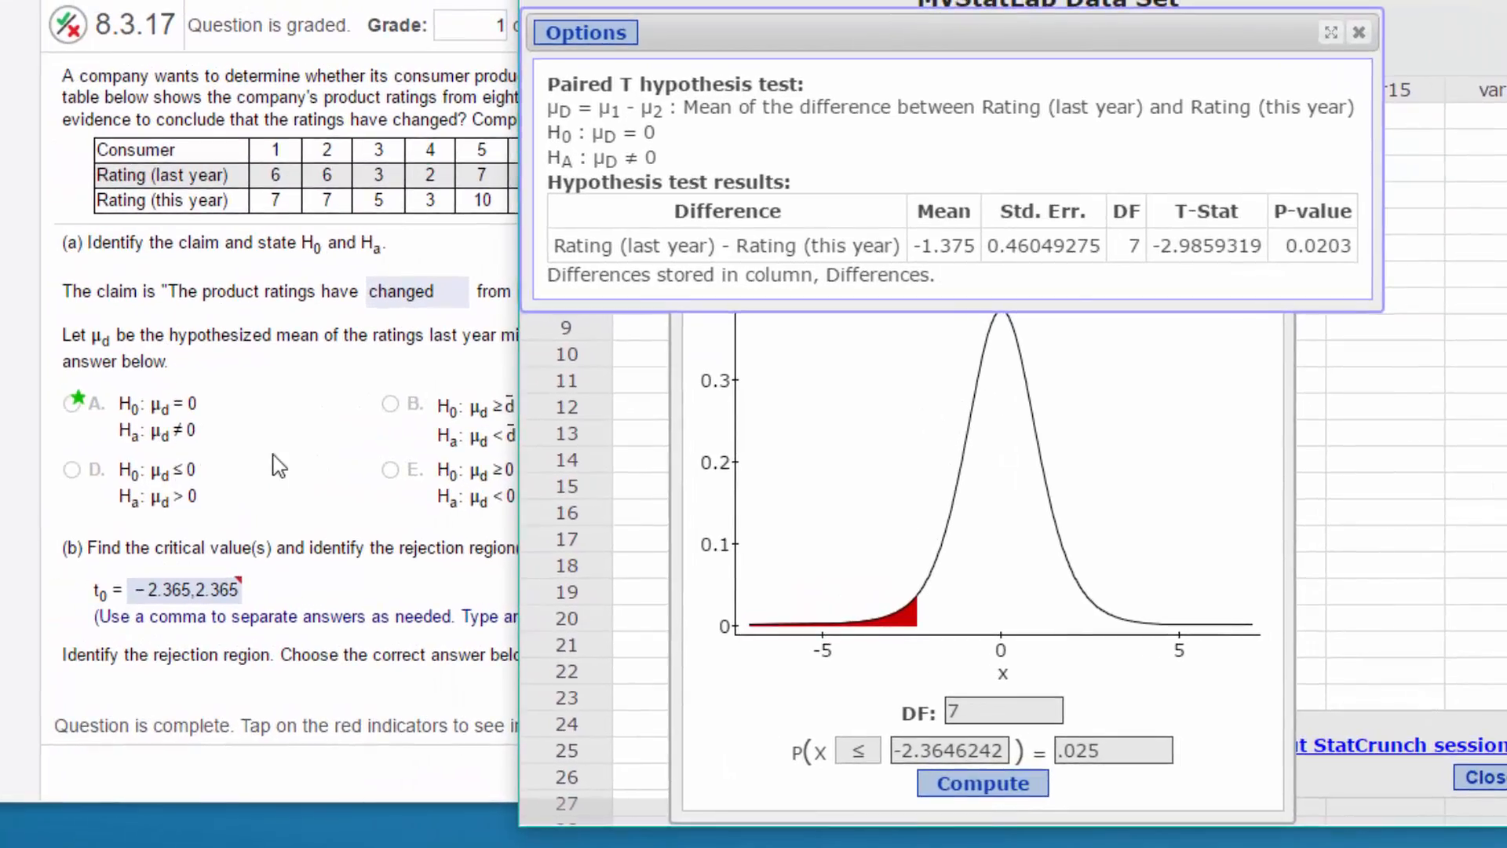
- Compare the paired T test results and the T calculator's critical value with the question's answers in parts (c) through (e)
click(279, 466)
scroll(275, 459, down, 10)
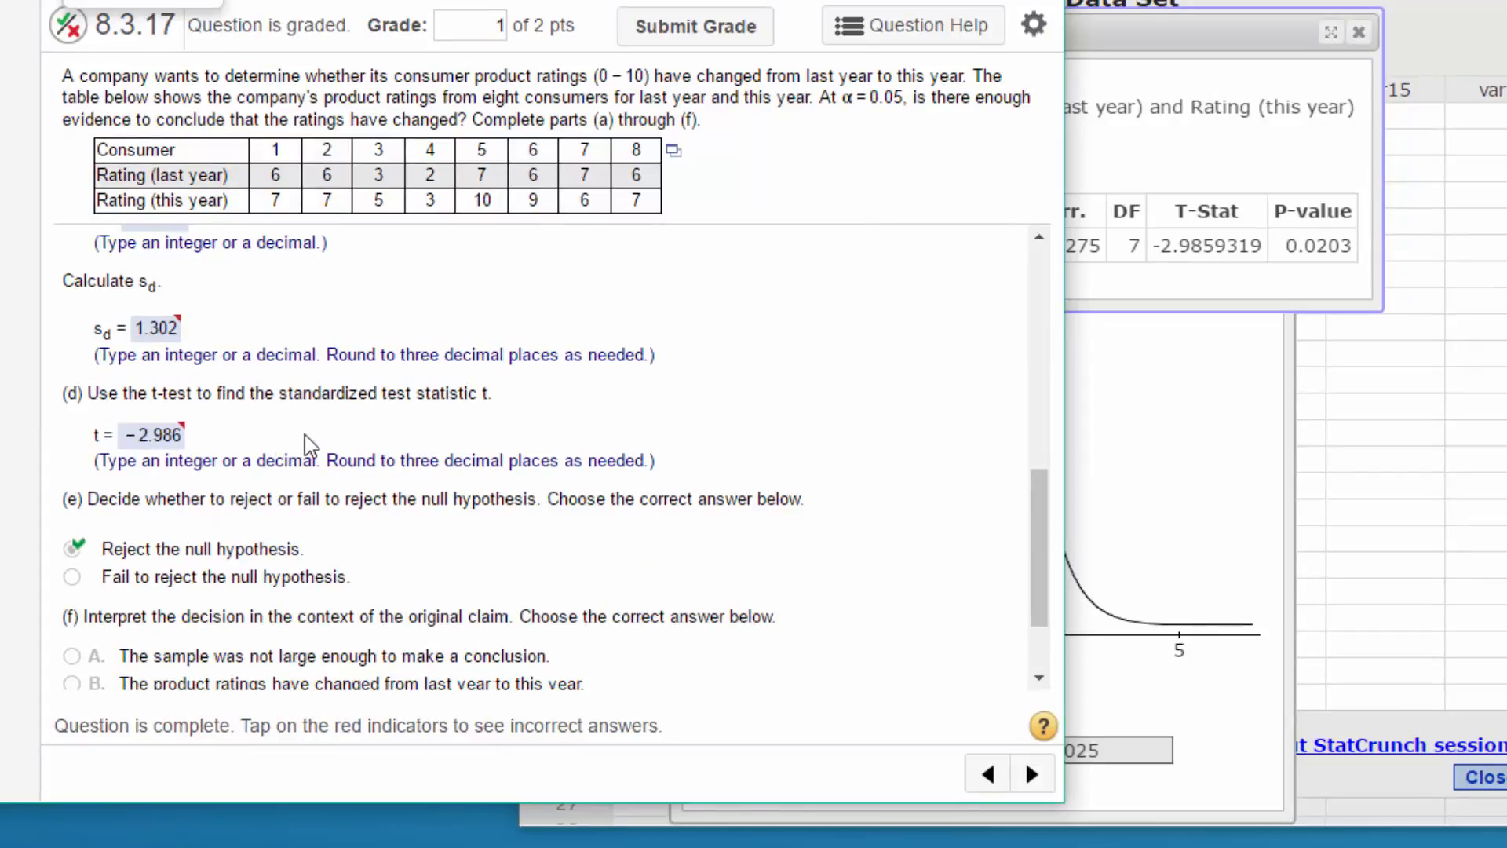
scroll(287, 440, up, 2)
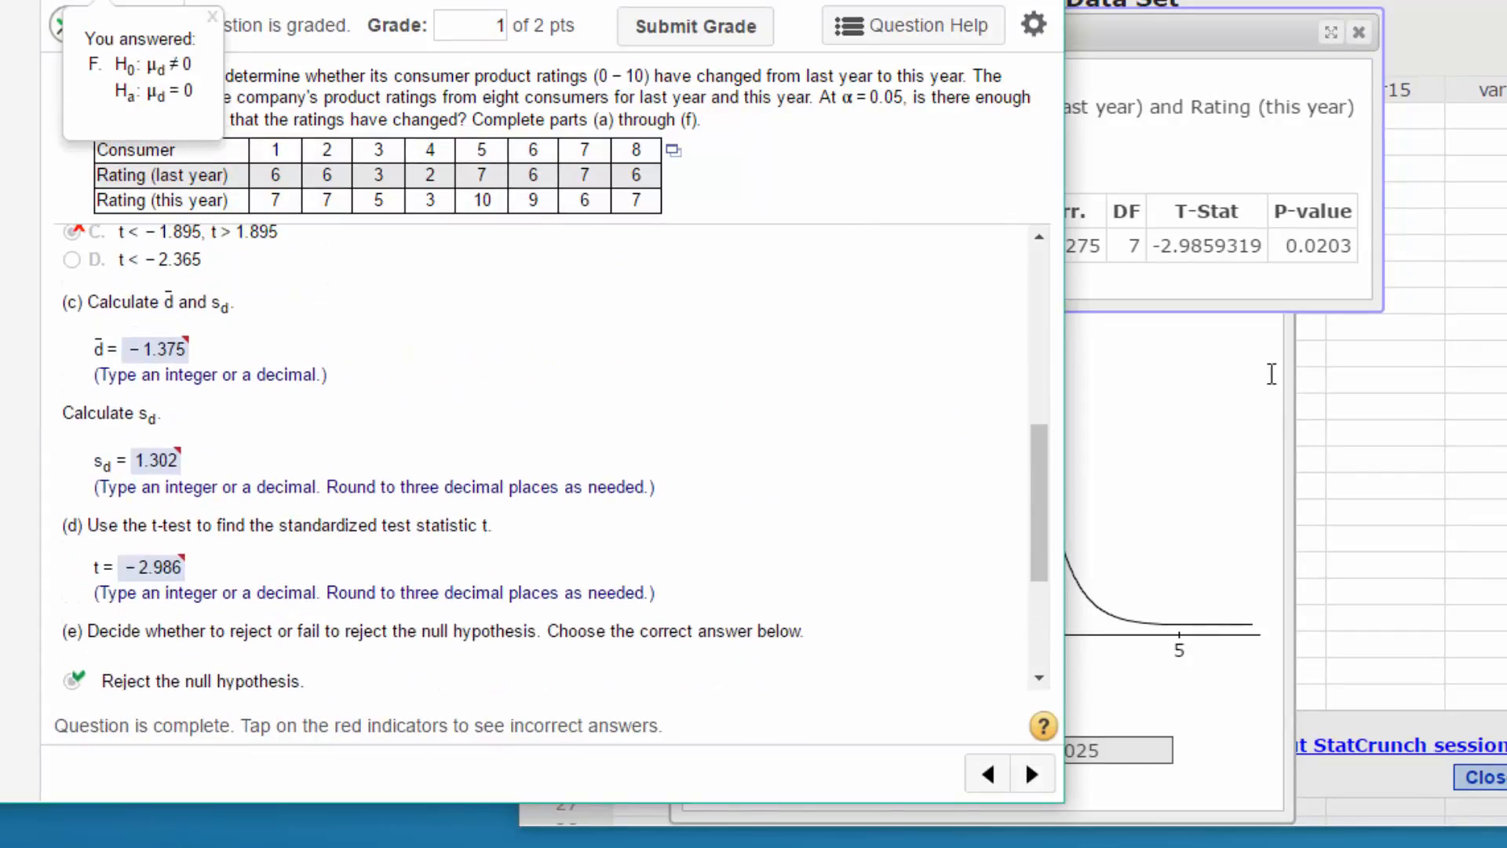
click(1201, 2)
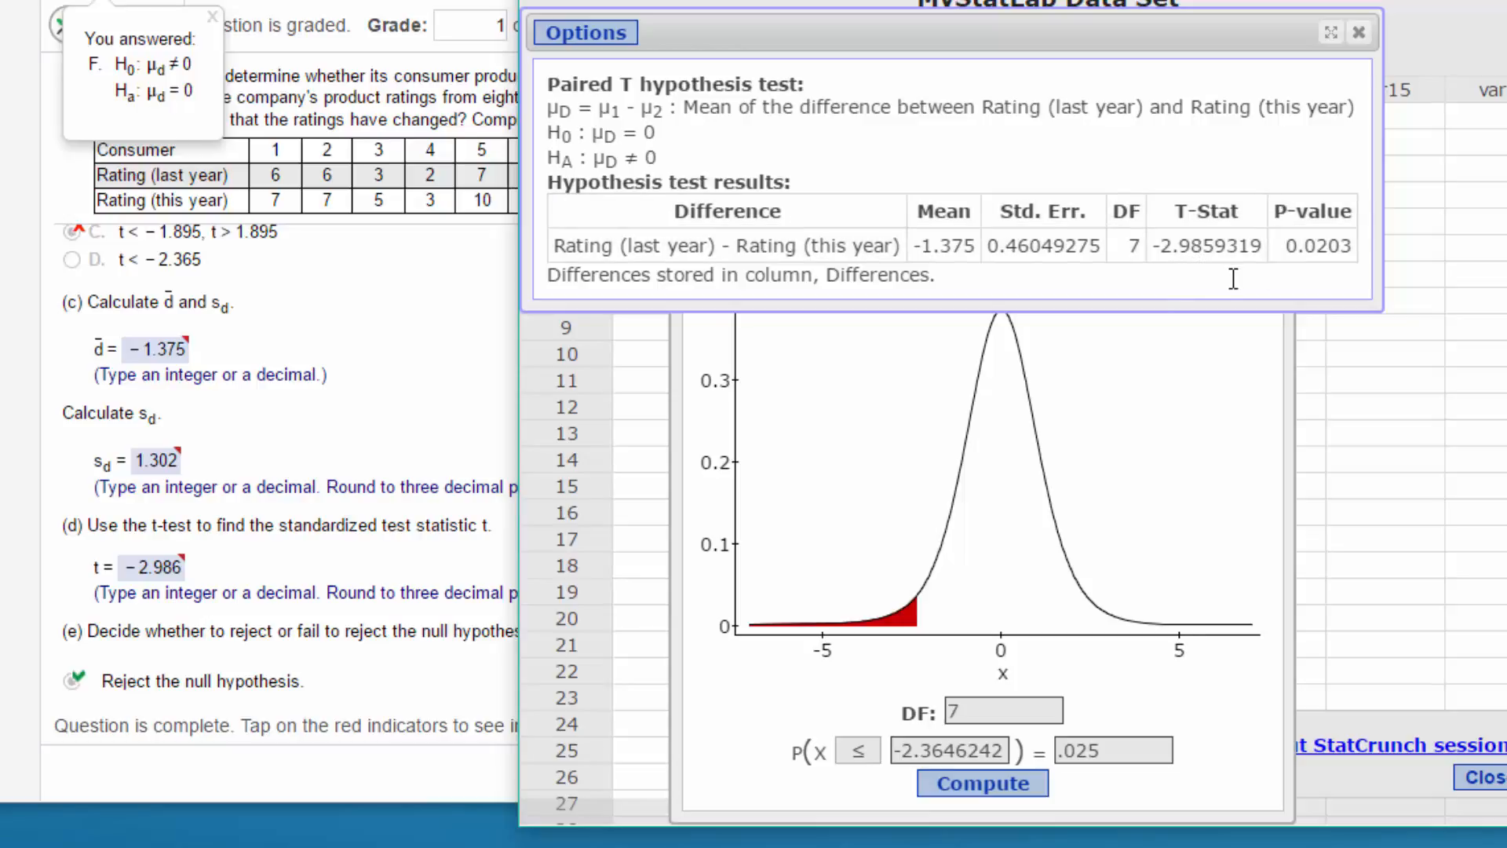
click(347, 349)
click(1215, 456)
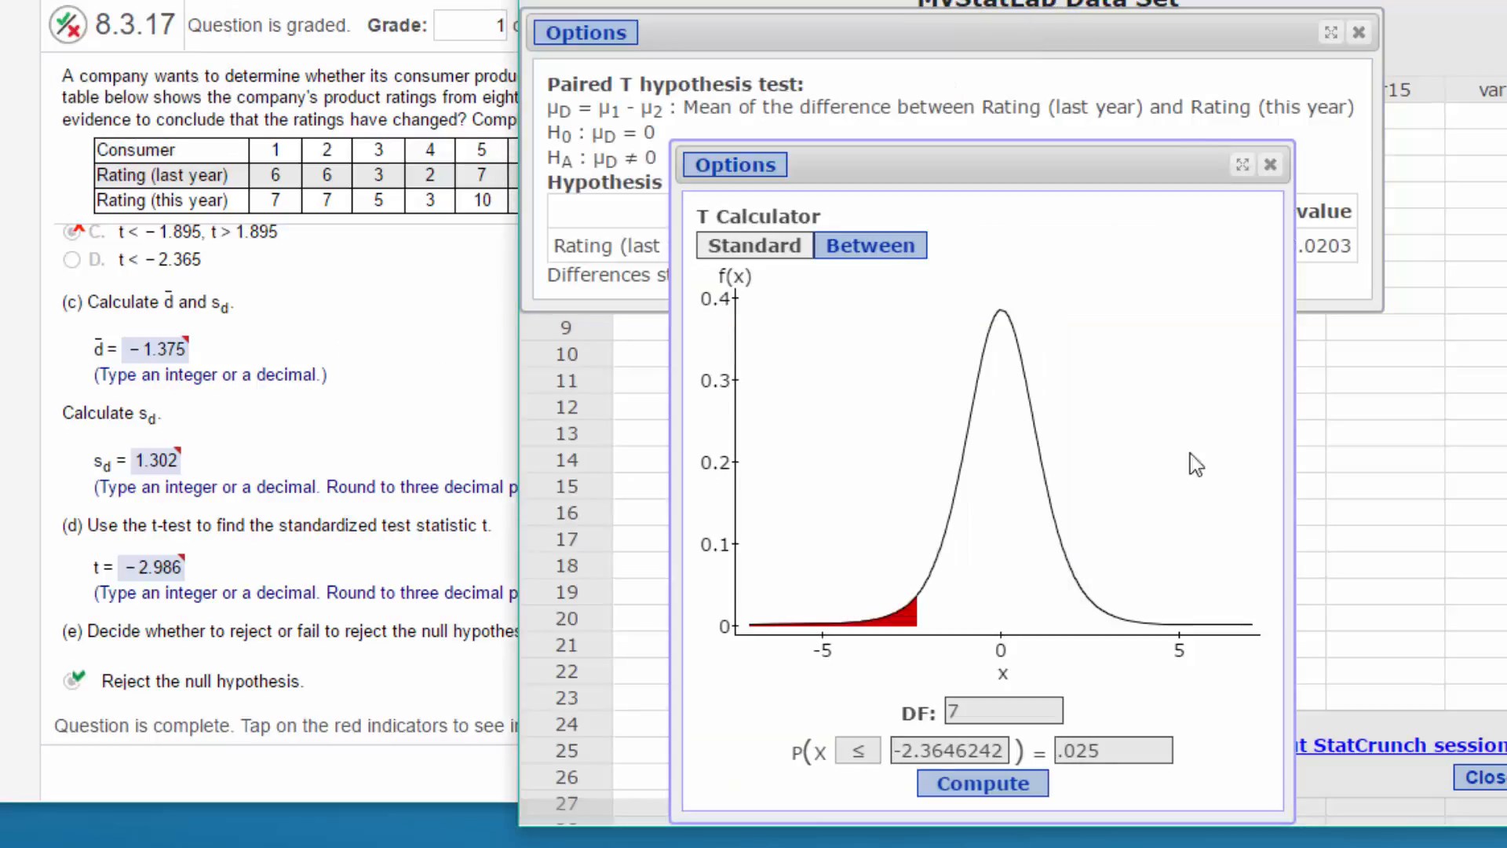
click(1017, 32)
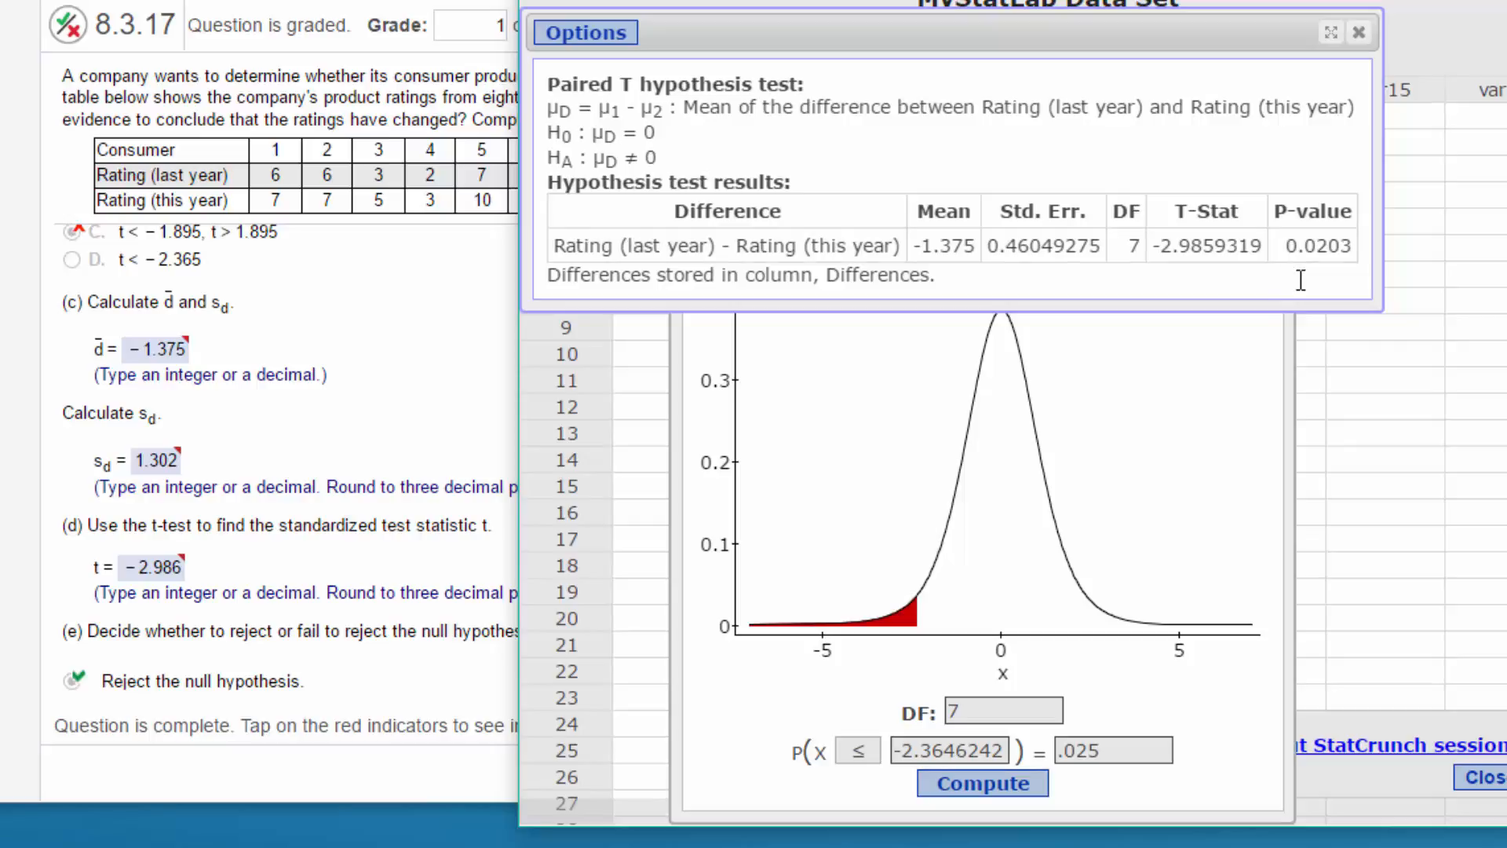
- Uncover the Differences column in the data table by moving the paired T results down and closing the T calculator
drag(989, 0, 980, 0)
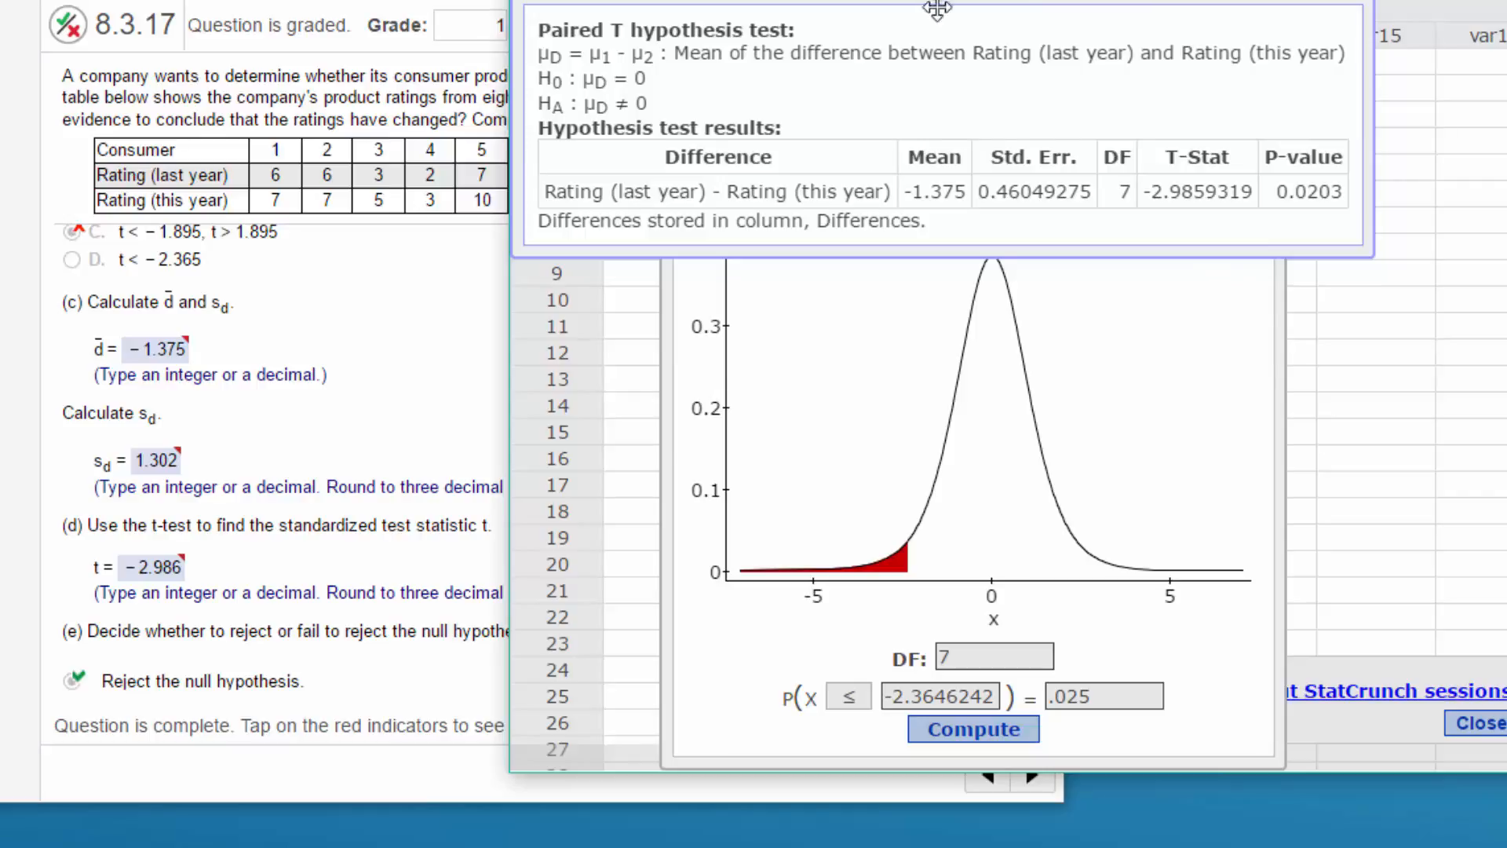
drag(938, 4, 986, 441)
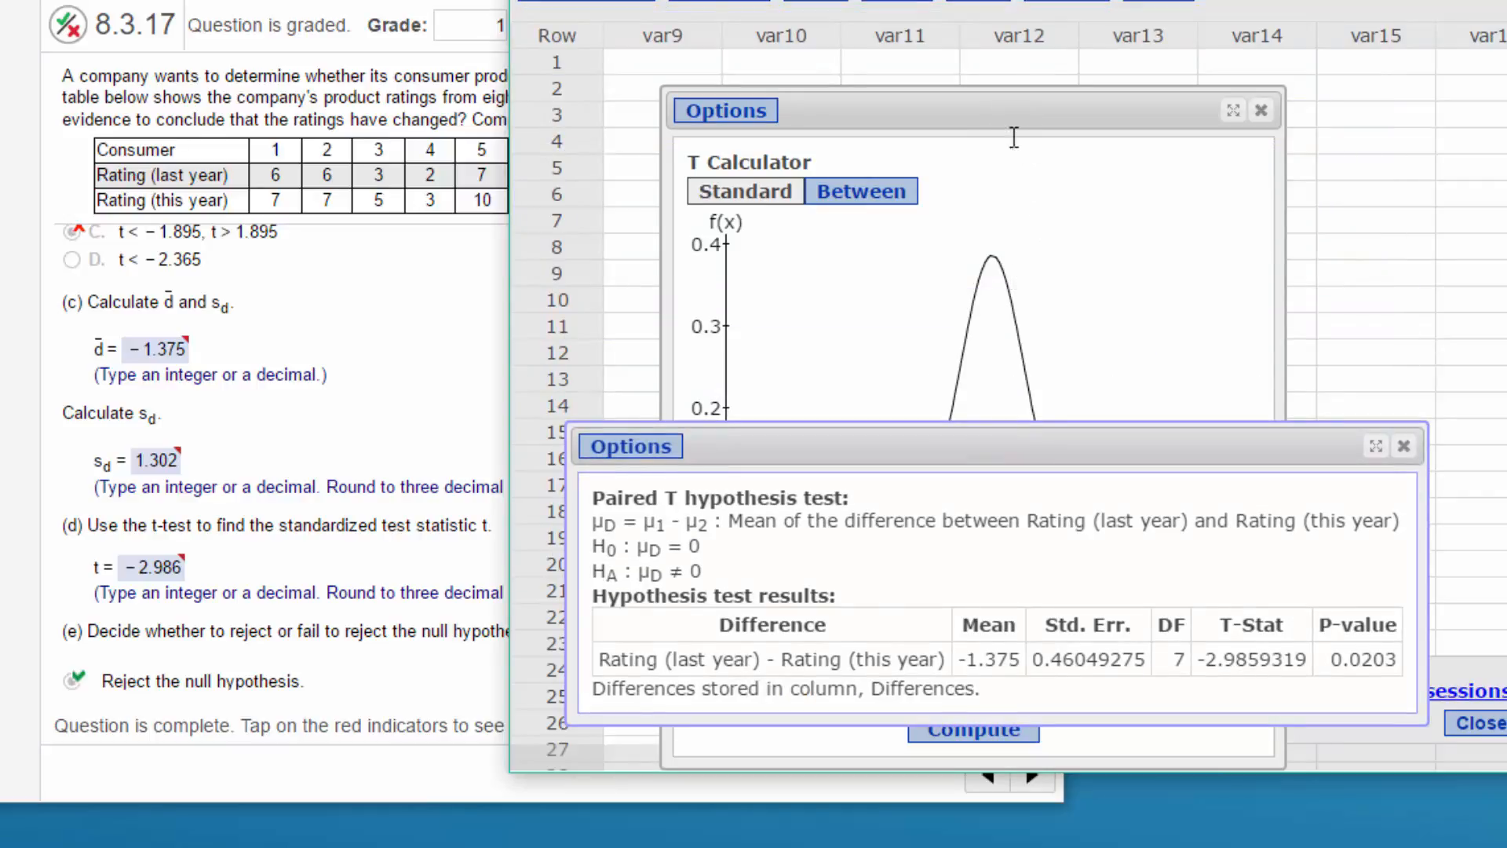
drag(1006, 108, 1279, 108)
click(810, 288)
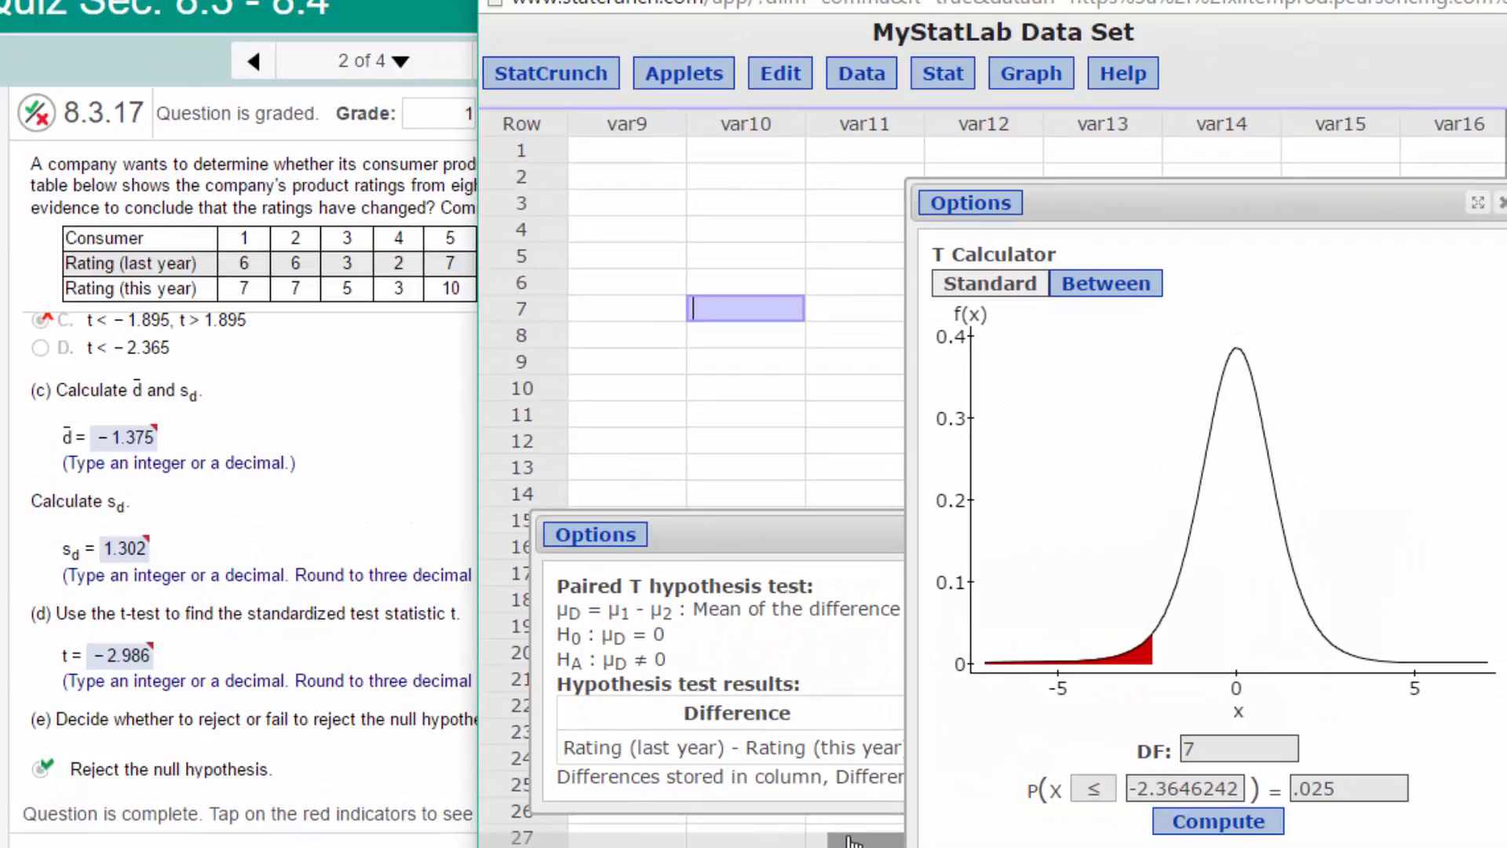
drag(851, 841, 525, 838)
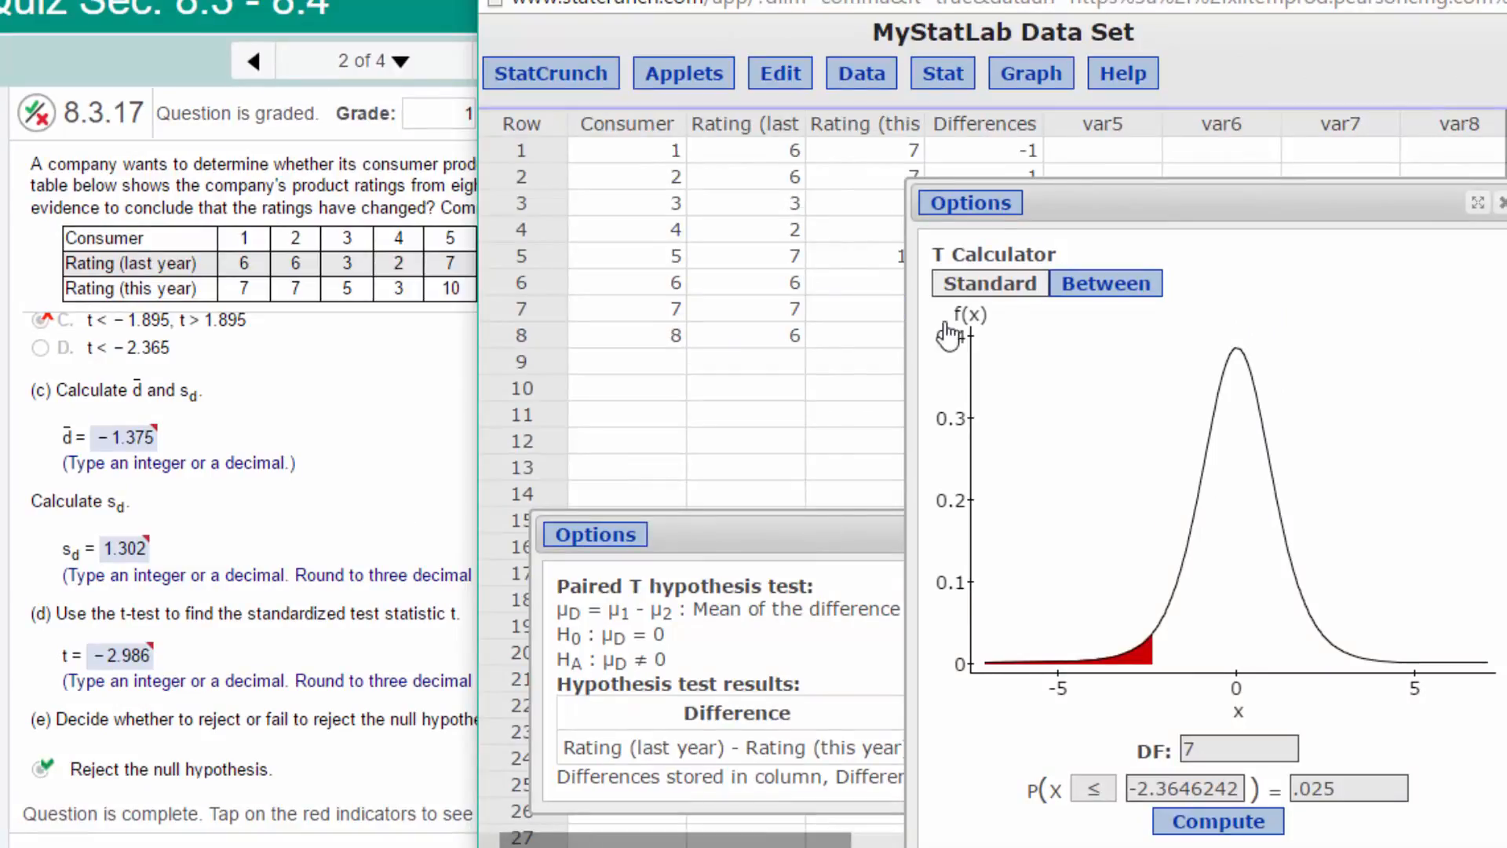
click(1498, 206)
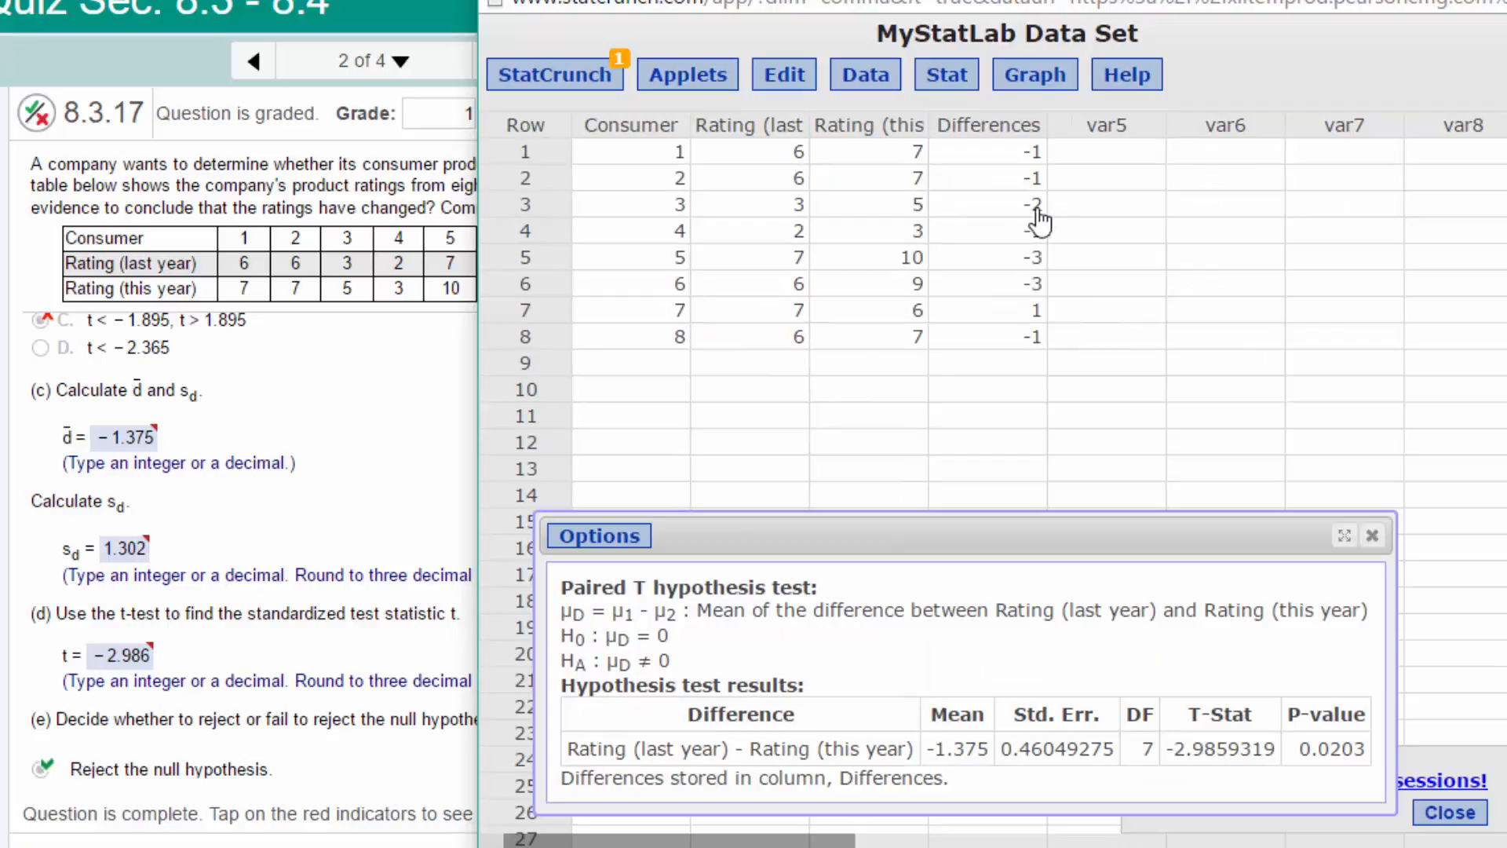
click(608, 537)
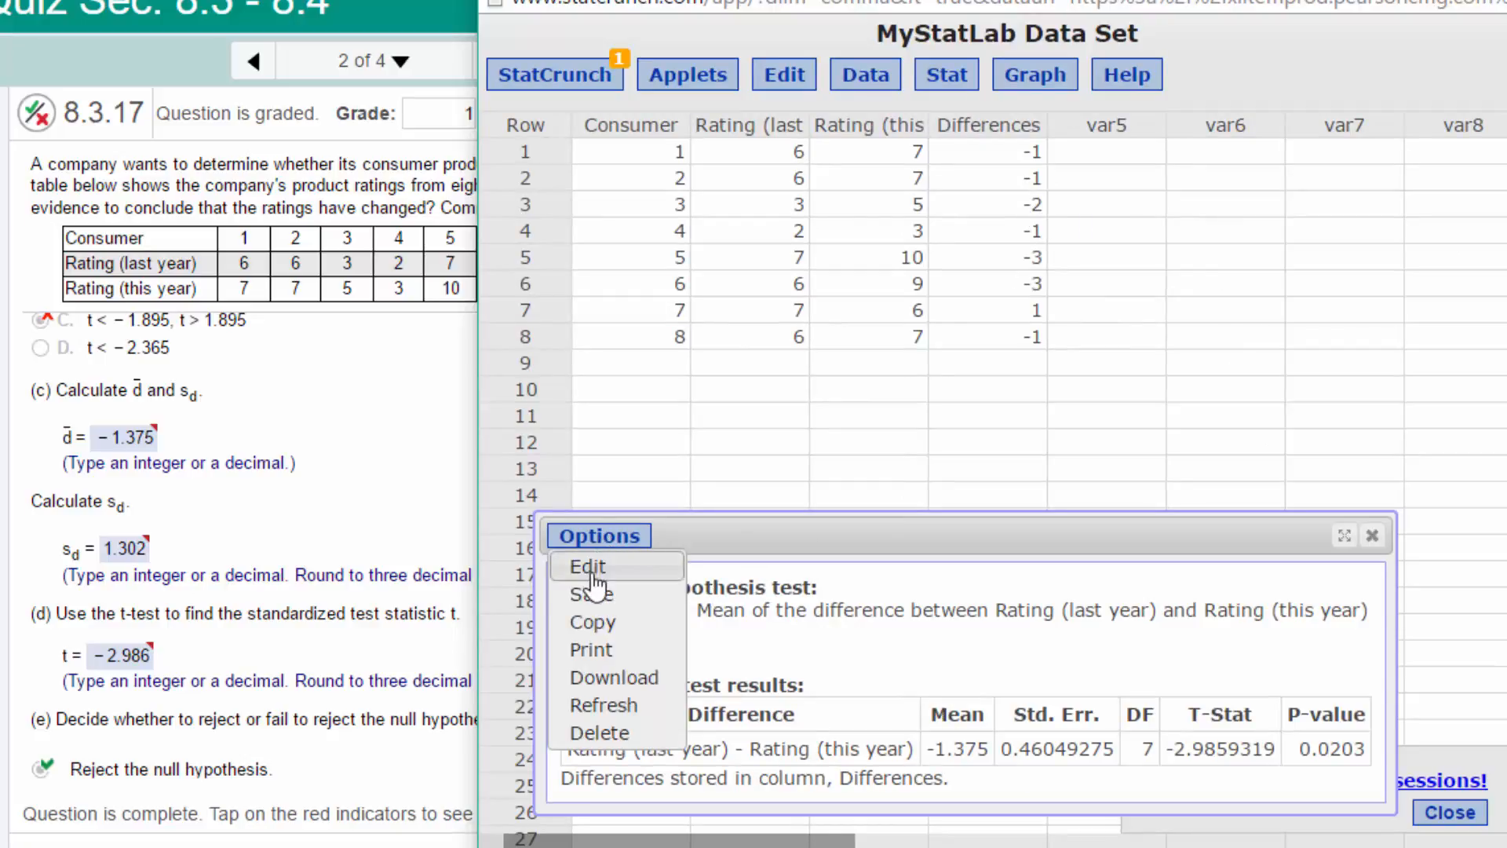
click(598, 567)
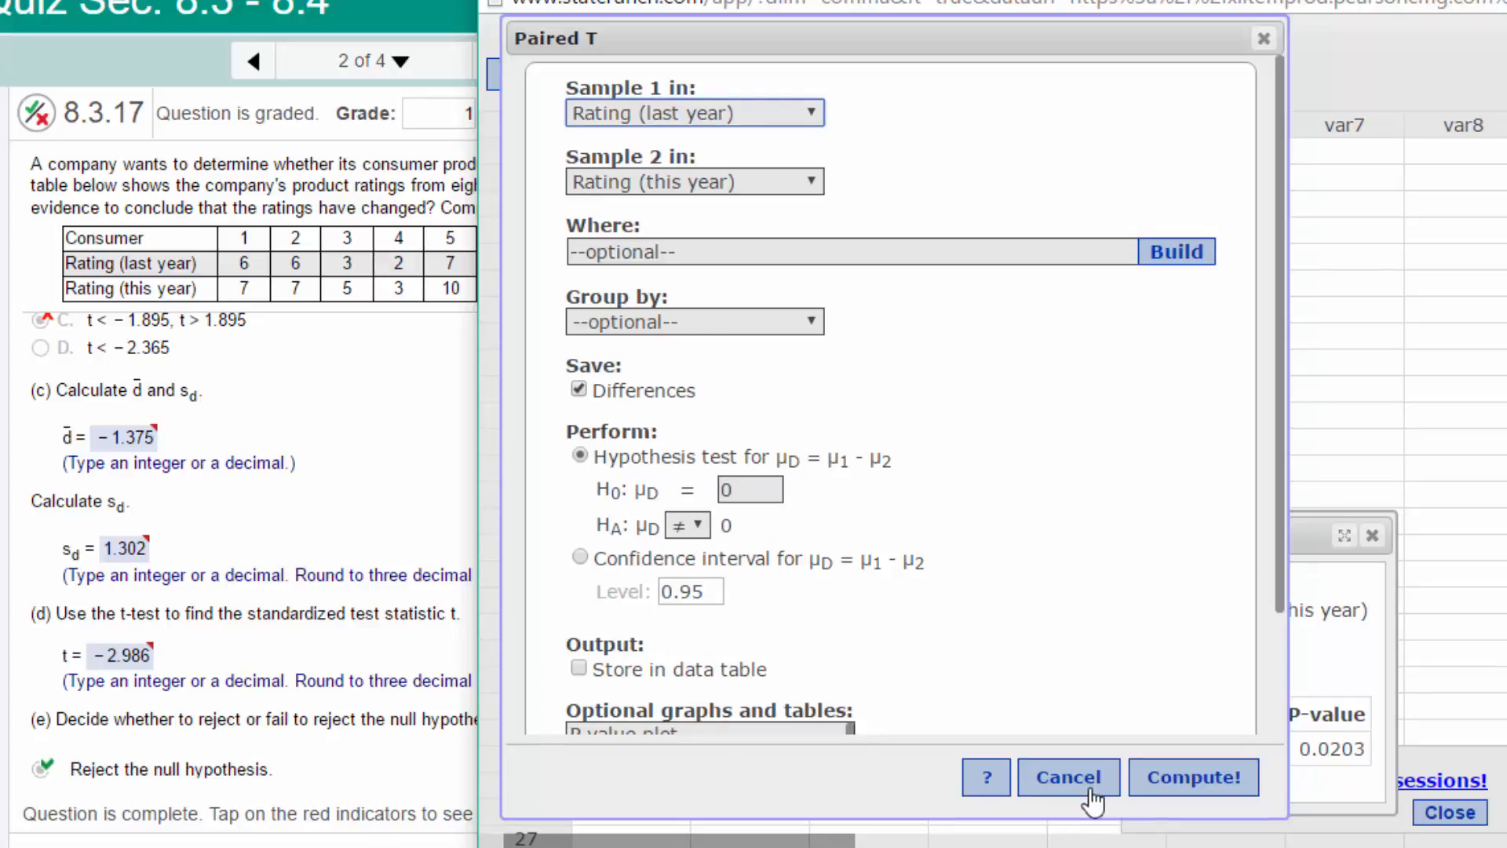
click(1263, 38)
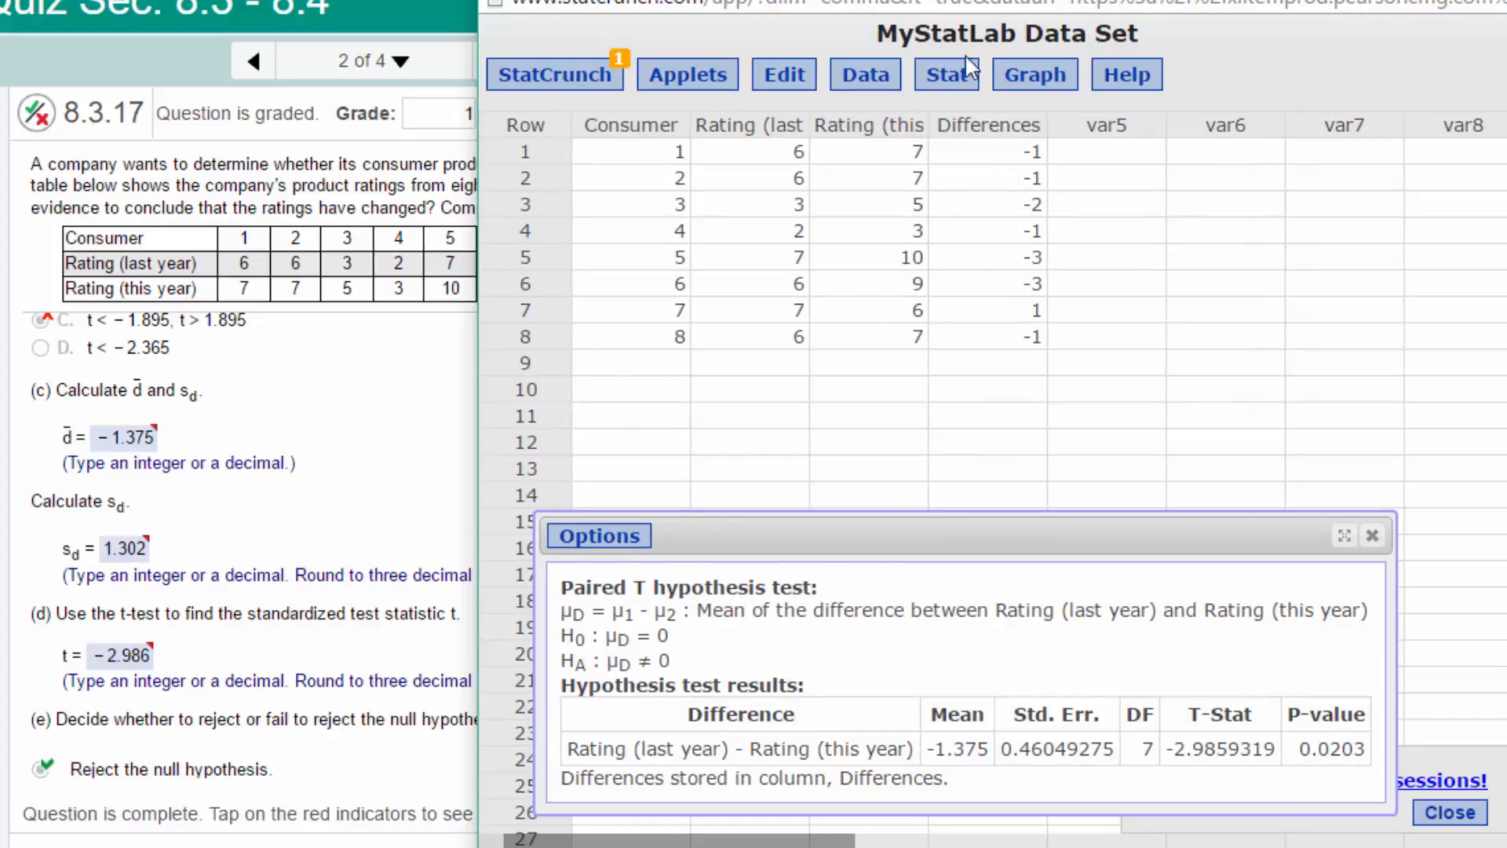
- Compute only the standard deviation of the Differences column with Summary Stats and place the result above the paired T results
click(948, 75)
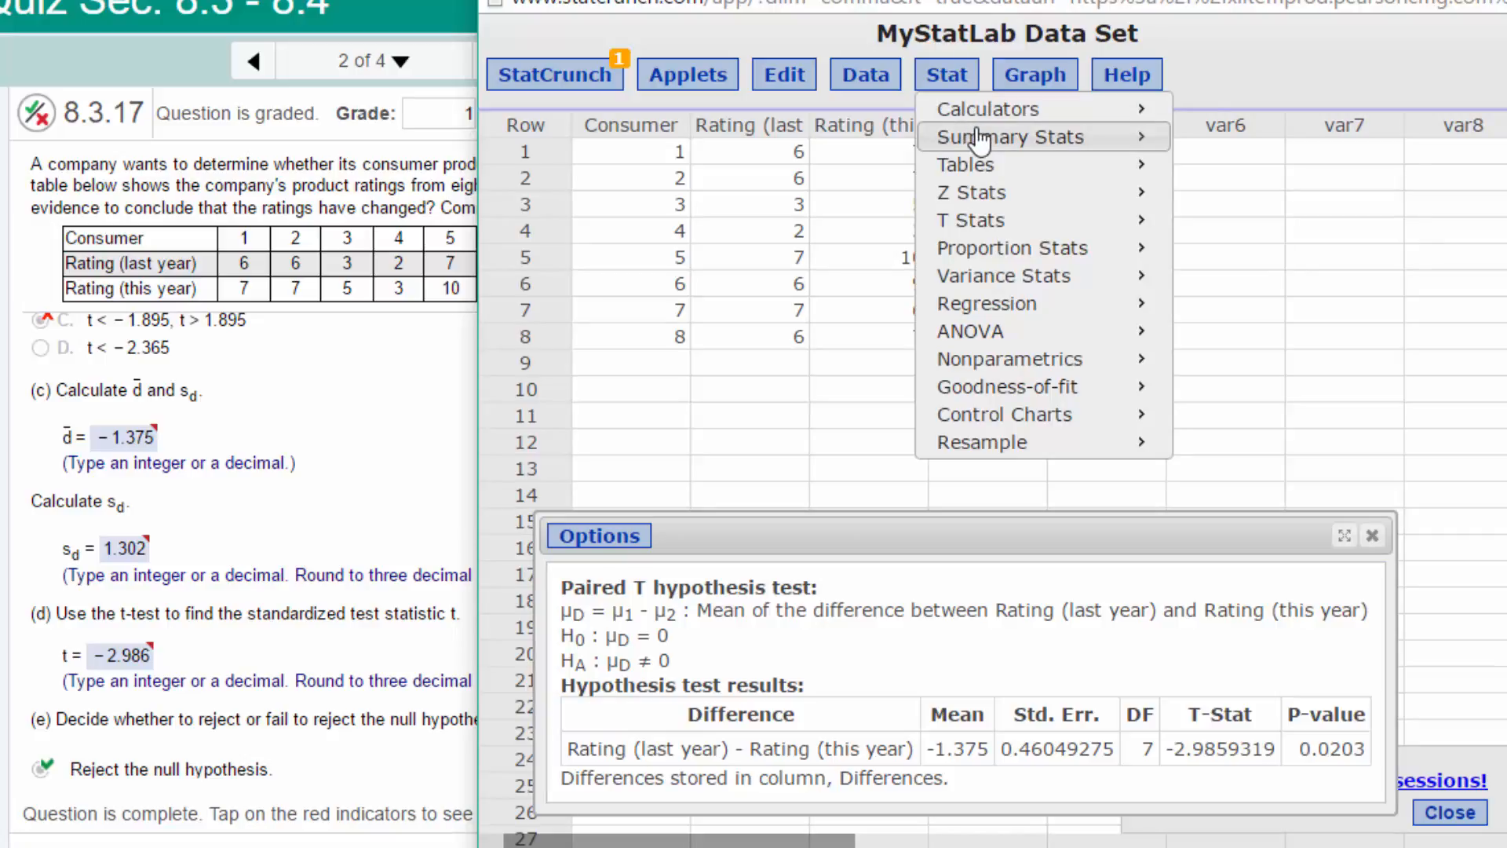
mouse_move(981, 138)
click(1236, 141)
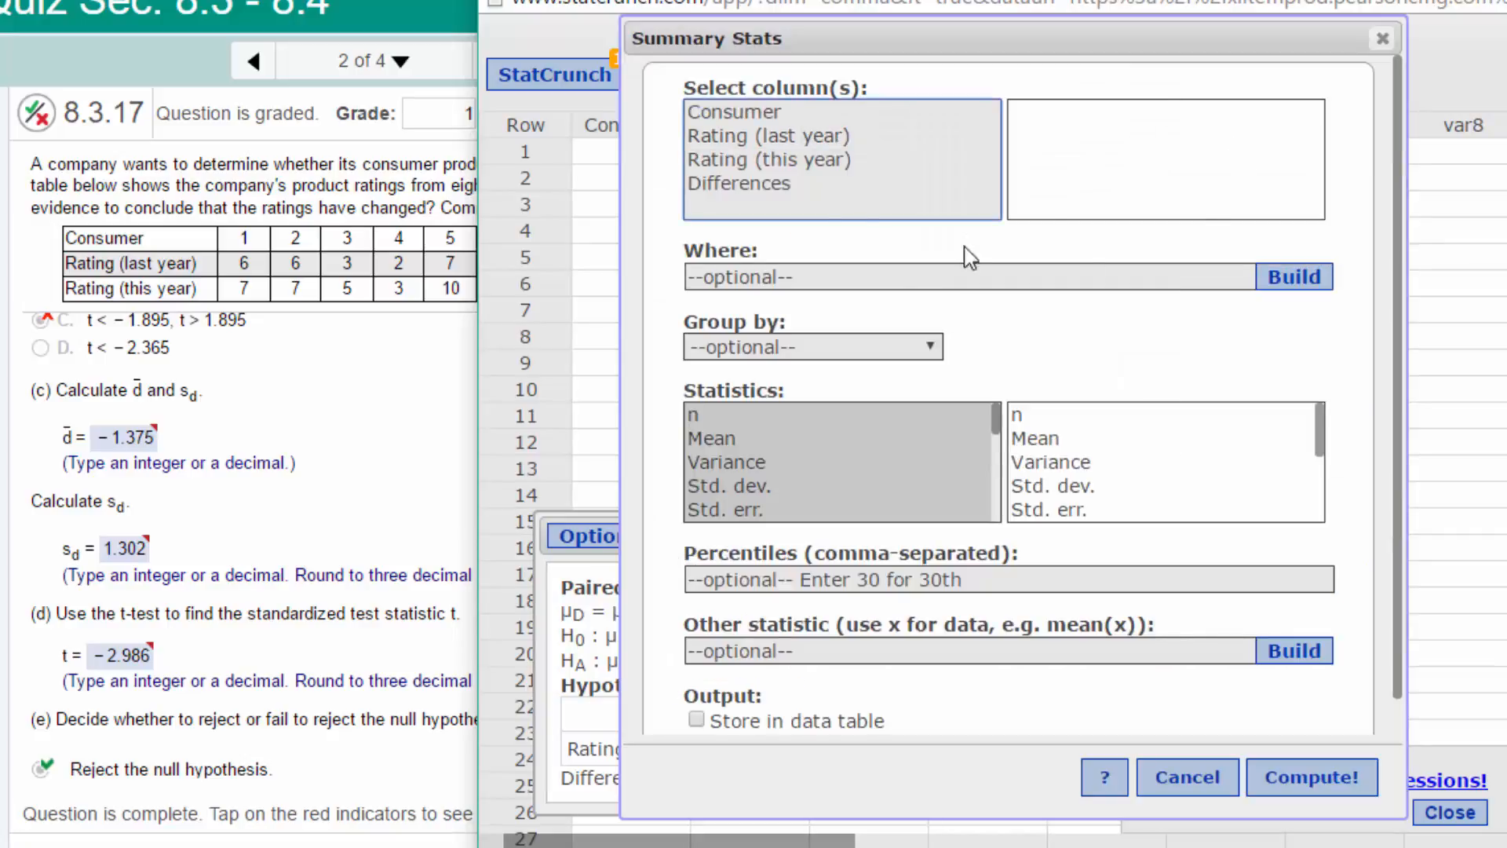
click(775, 186)
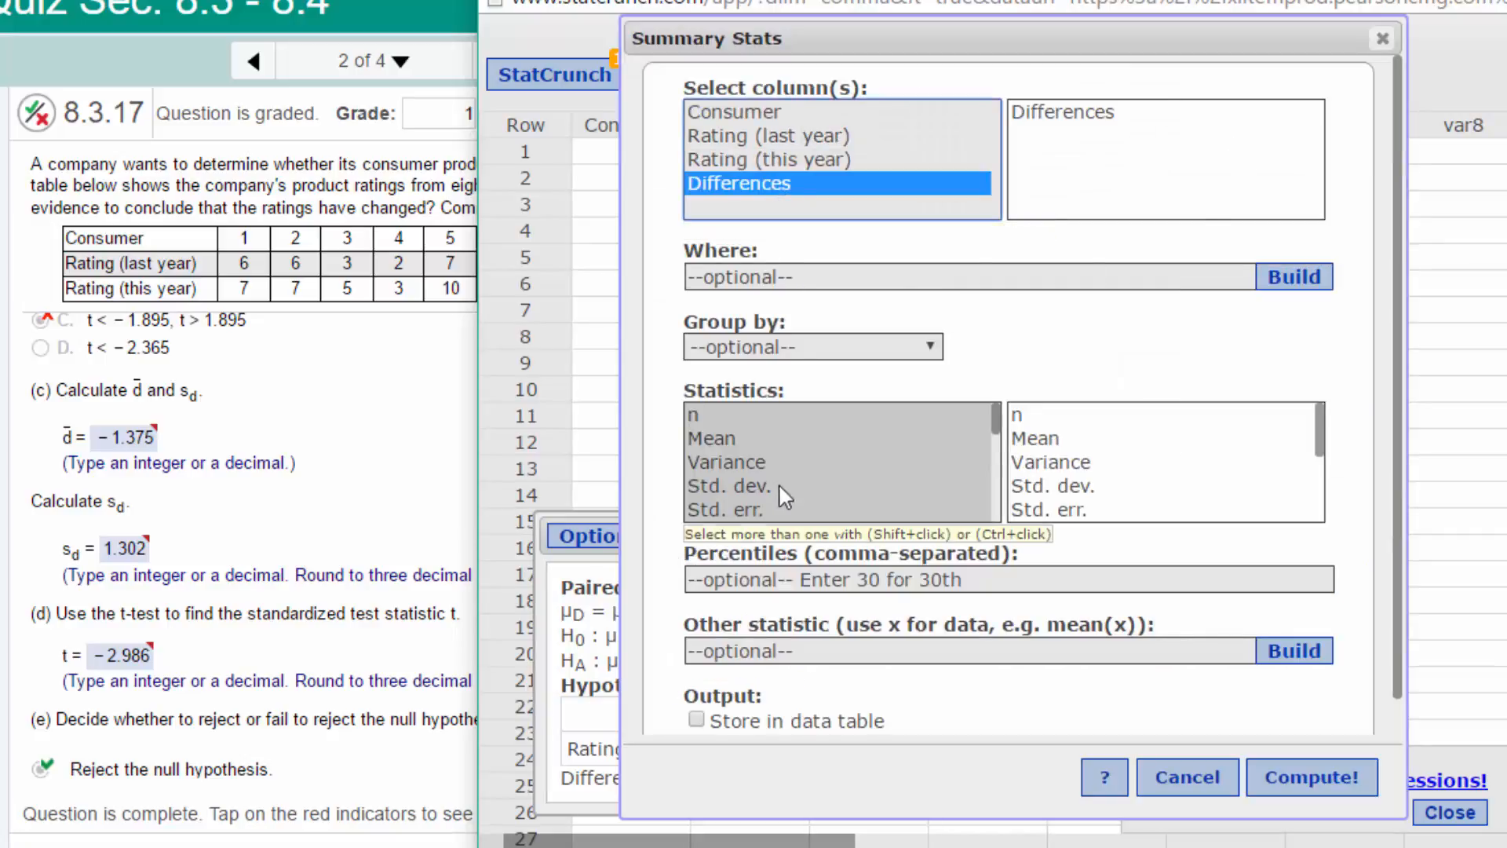
click(758, 485)
click(1326, 773)
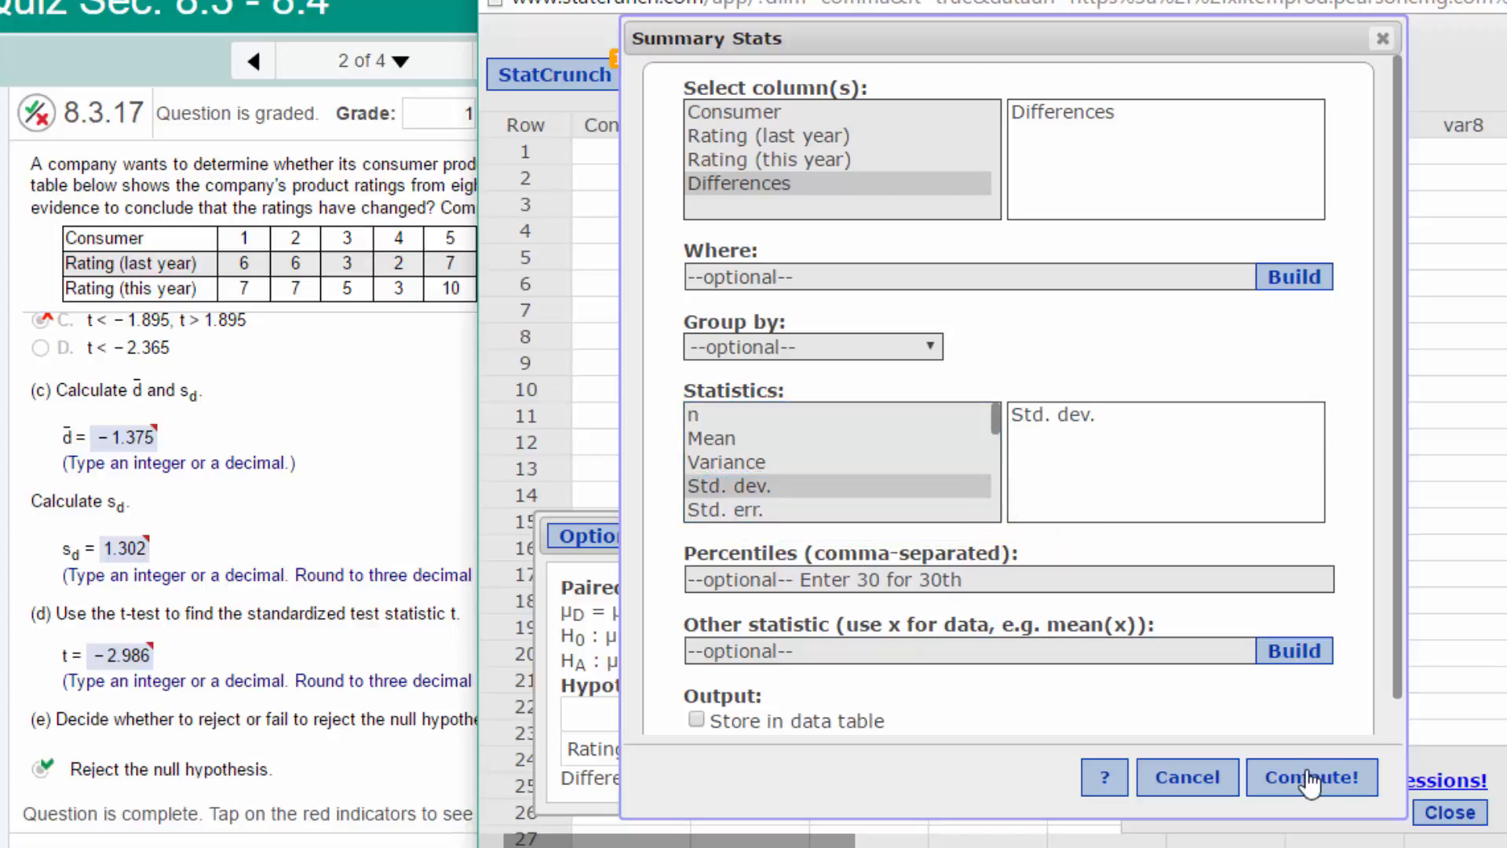
drag(1272, 252, 706, 263)
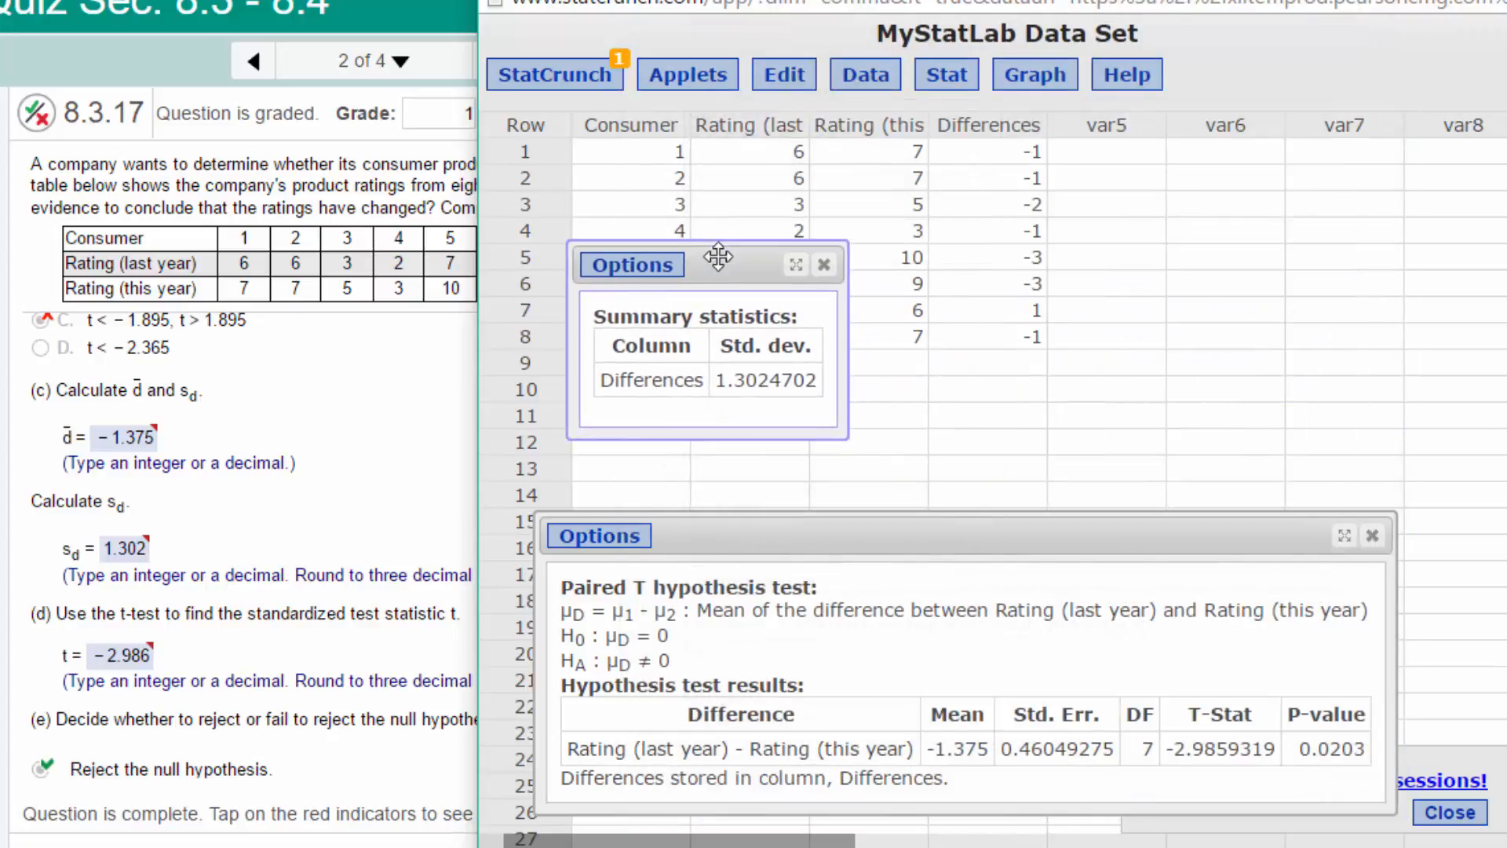